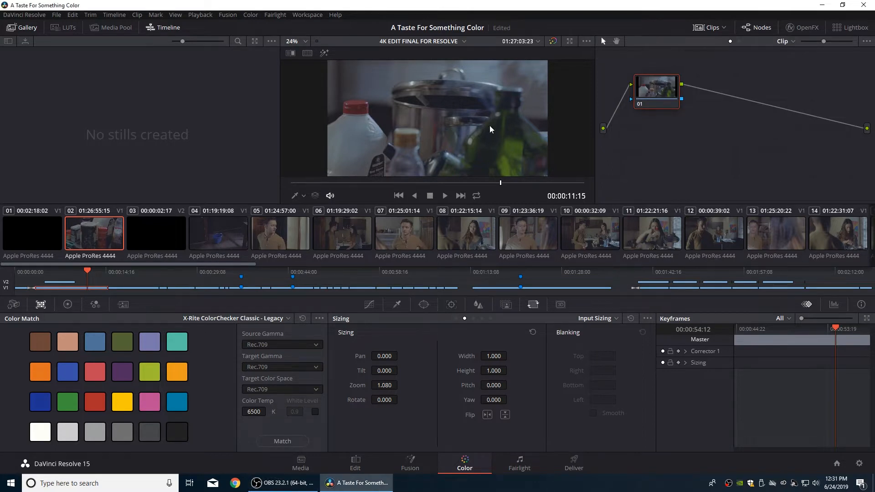
# Step: Park the playhead at 00:00:36:05 in clip 10, the kitchen shot with the woman raising the bottle
pyautogui.click(232, 245)
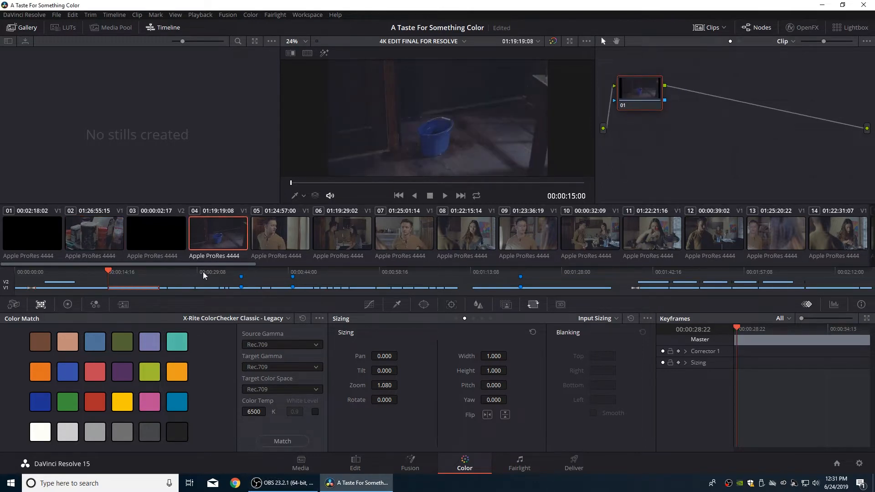
pyautogui.moveTo(108, 272); pyautogui.dragTo(242, 280)
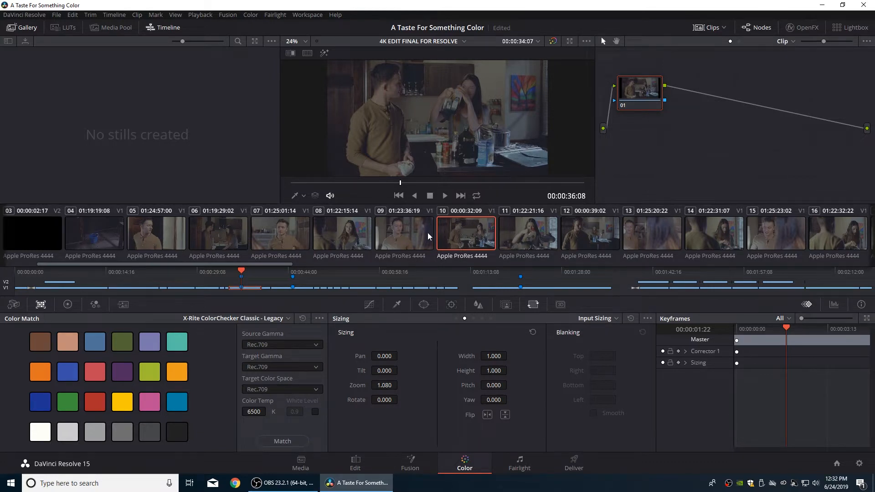
pyautogui.press('Left')
pyautogui.press('Left')
pyautogui.press('Left')
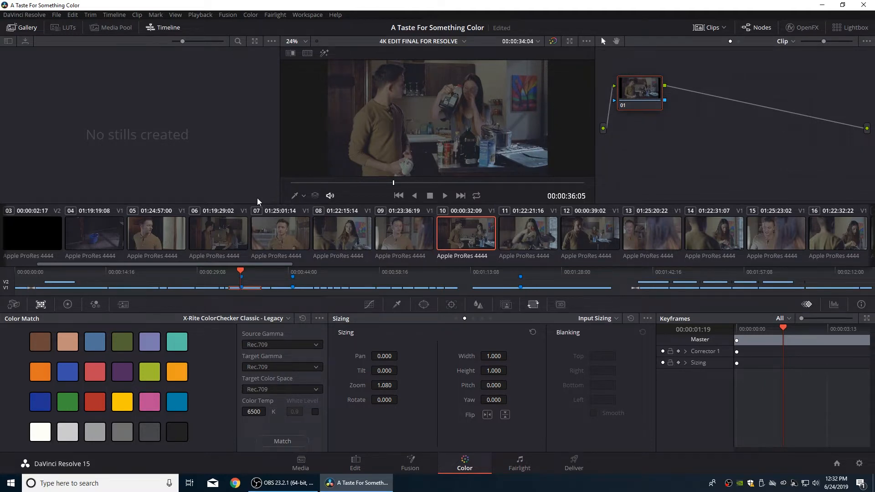
# Step: Open the video scopes and fit a single Waveform scope over the empty stills gallery beside the viewer
pyautogui.hotkey('ctrl', 'shift', 'w')
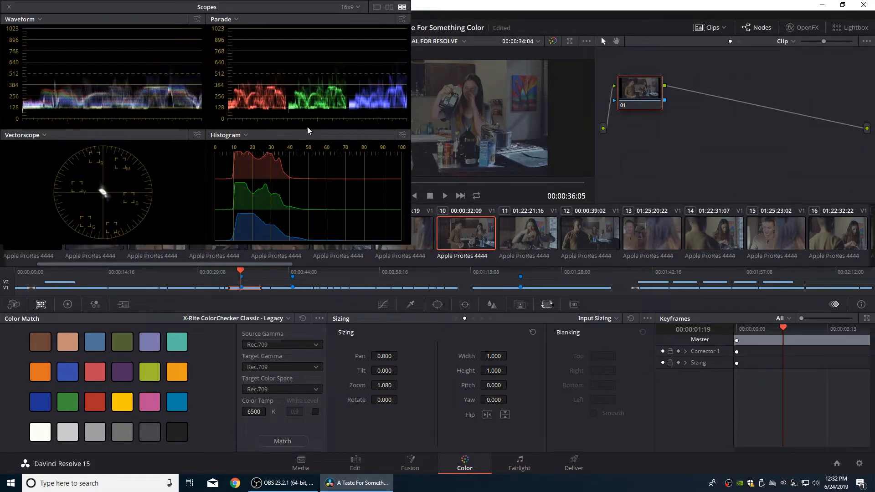
pyautogui.moveTo(248, 15); pyautogui.dragTo(668, 223)
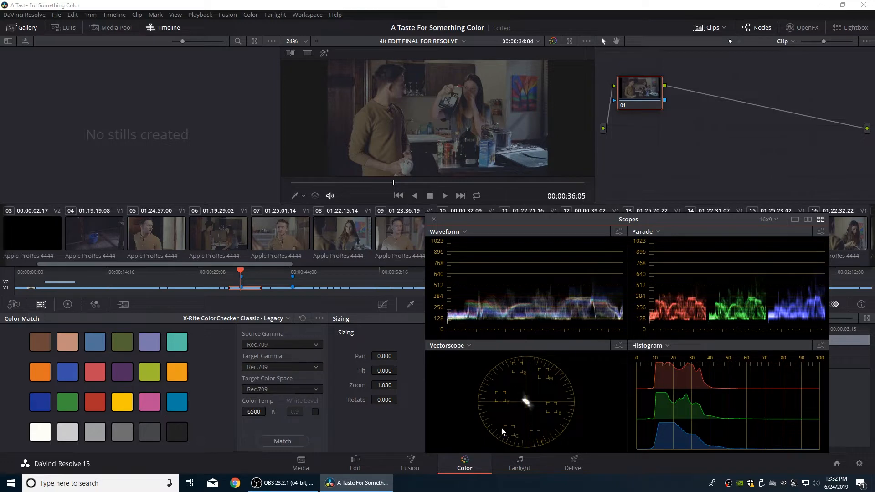
pyautogui.moveTo(614, 221); pyautogui.dragTo(196, 43)
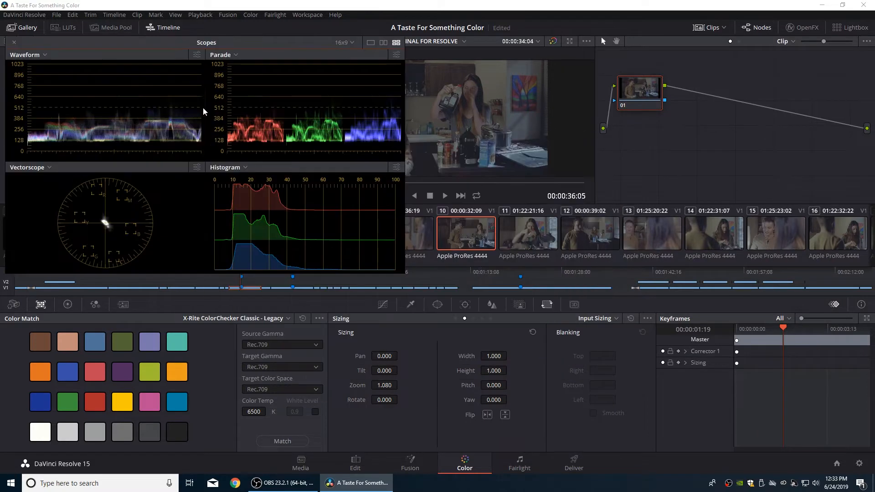
pyautogui.click(370, 42)
pyautogui.moveTo(406, 272); pyautogui.dragTo(275, 203)
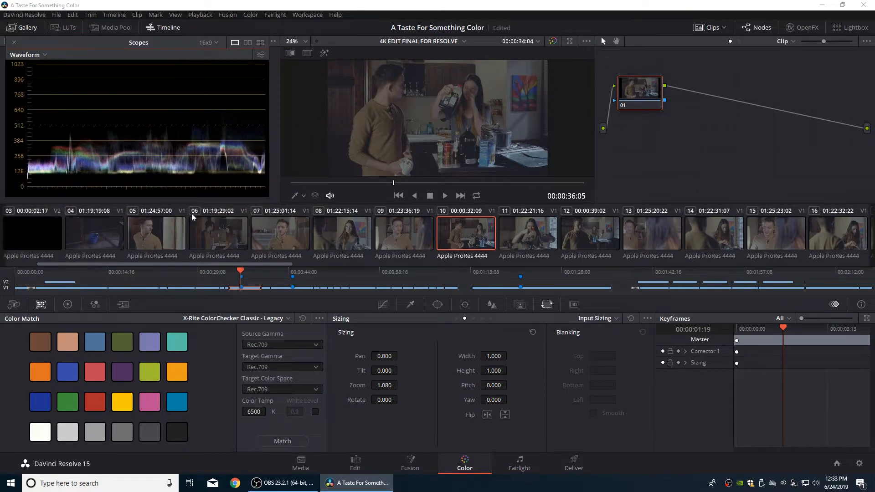
# Step: Show the custom Curves palette together with the Primaries Wheels
pyautogui.click(386, 311)
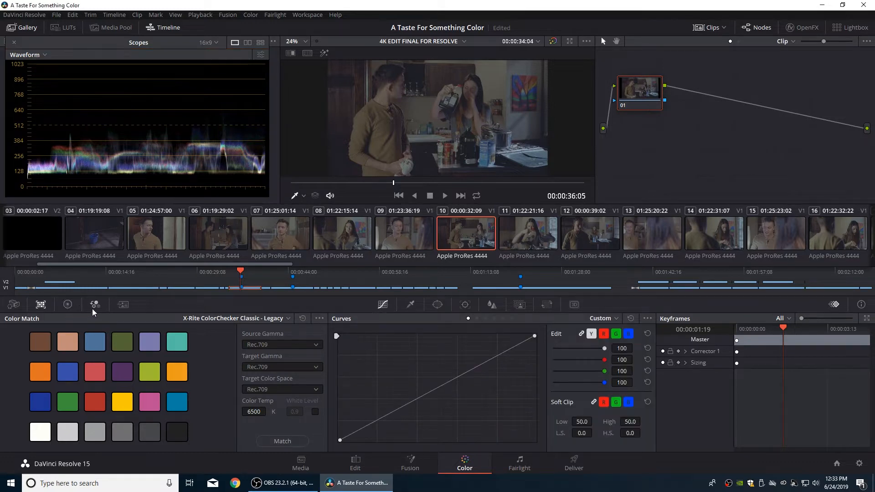
pyautogui.click(68, 305)
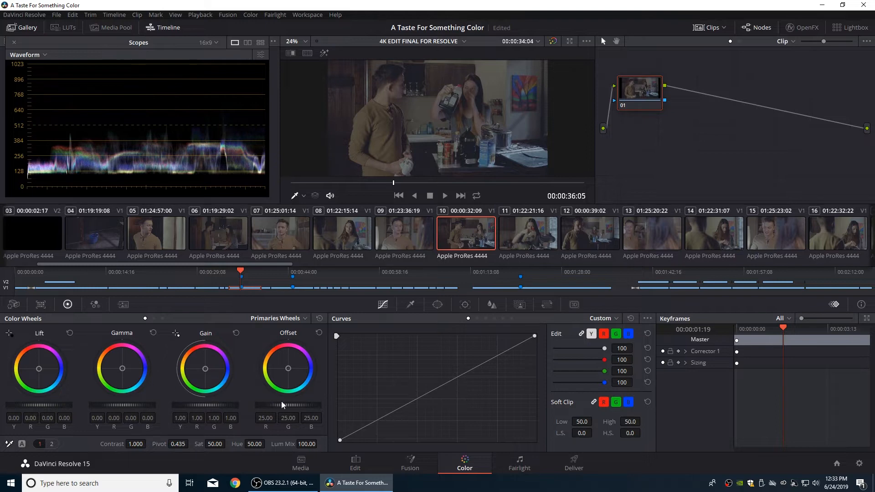
# Step: Try brightening clip 10 by raising its overall Offset to 43.65, and undo the change
pyautogui.moveTo(279, 405); pyautogui.dragTo(312, 405)
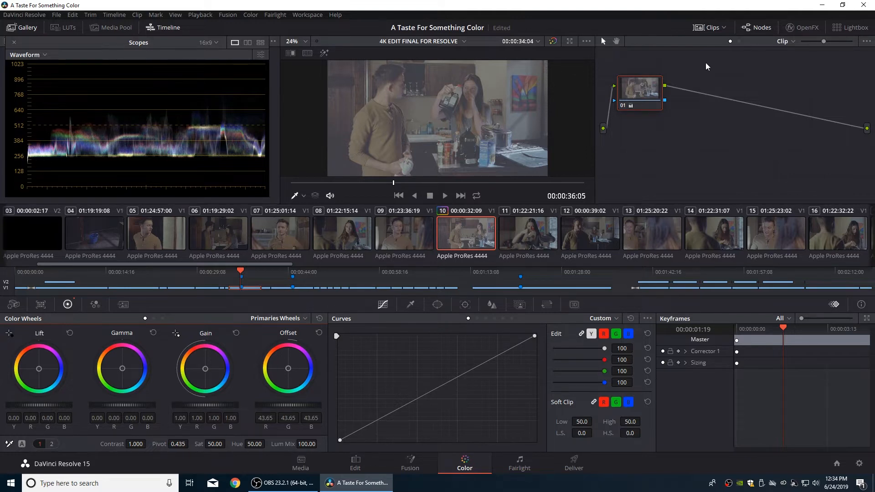
pyautogui.moveTo(650, 84); pyautogui.dragTo(663, 77)
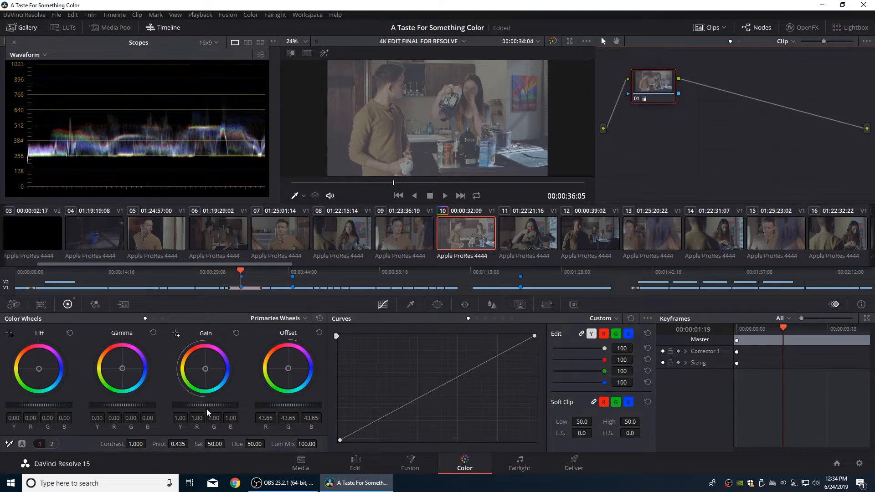
pyautogui.hotkey('ctrl', 'z')
pyautogui.hotkey('ctrl', 'z')
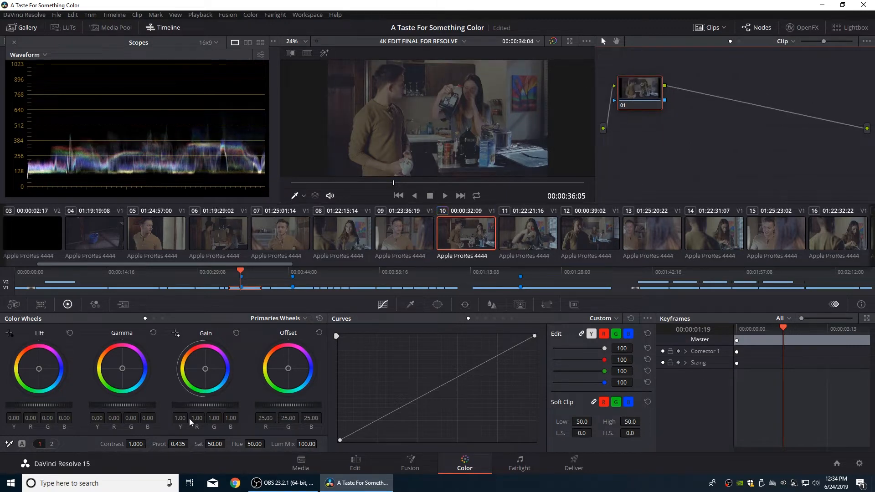
# Step: Raise the master Gamma of clip 10 to 0.14 and set its contrast to 1.578
pyautogui.moveTo(126, 404); pyautogui.dragTo(156, 403)
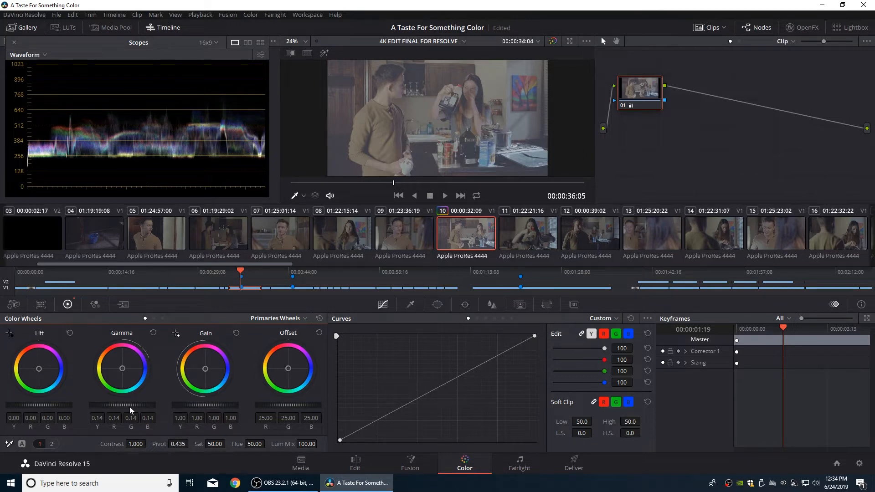
pyautogui.moveTo(132, 442); pyautogui.dragTo(149, 443)
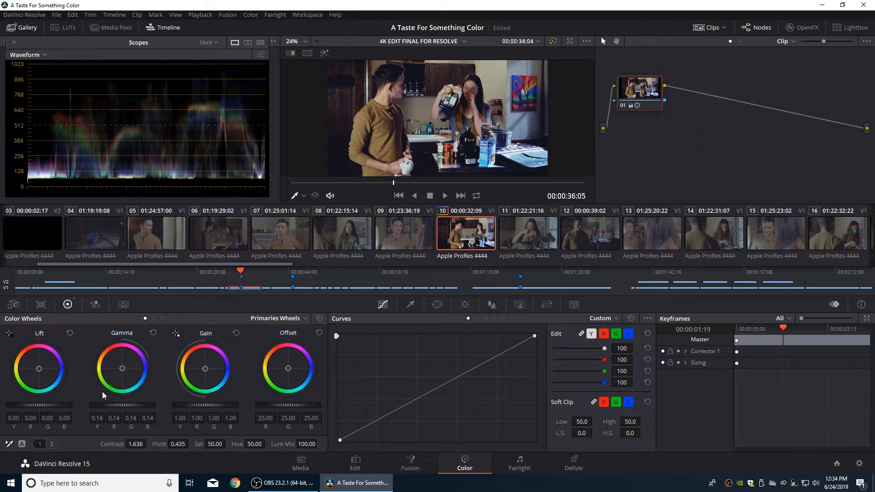
pyautogui.moveTo(142, 446); pyautogui.dragTo(130, 446)
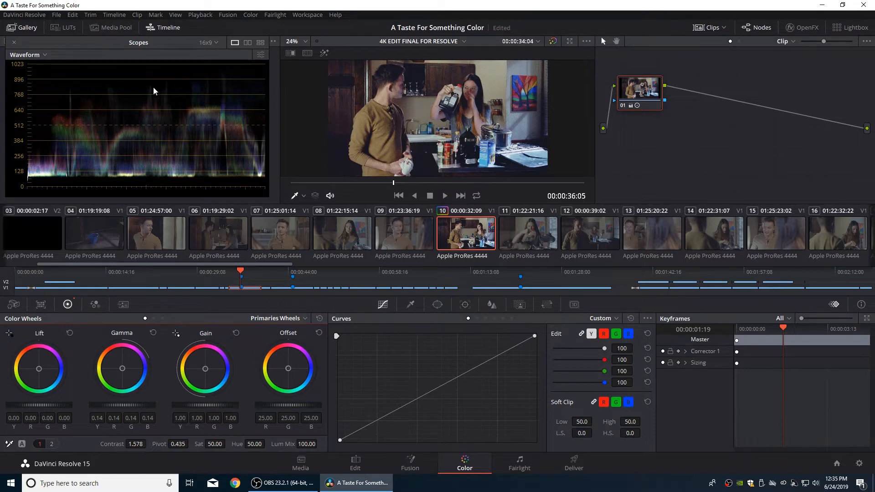
# Step: Compare clip 10 with and without its grade by toggling the bypass, including in full-screen and enlarged viewers
pyautogui.hotkey('shift', 'd')
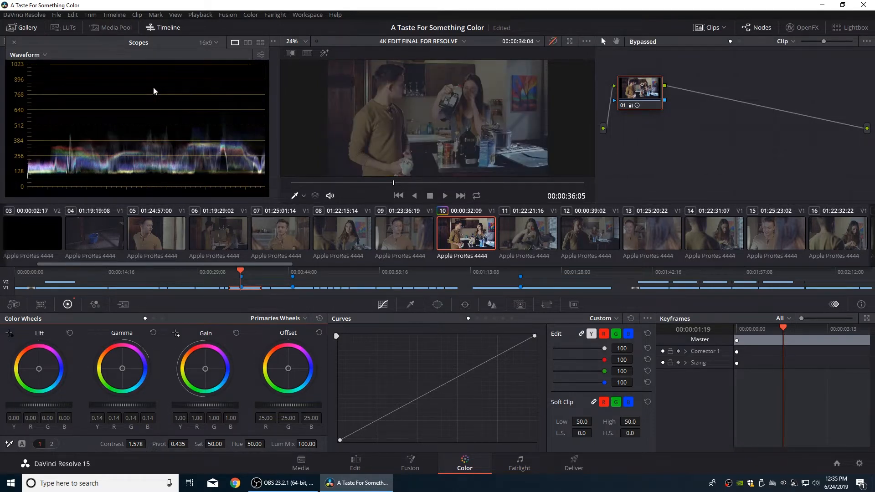
pyautogui.hotkey('shift', 'd')
pyautogui.hotkey('shift', 'd')
pyautogui.hotkey('shift', 'd')
pyautogui.hotkey('shift', 'd')
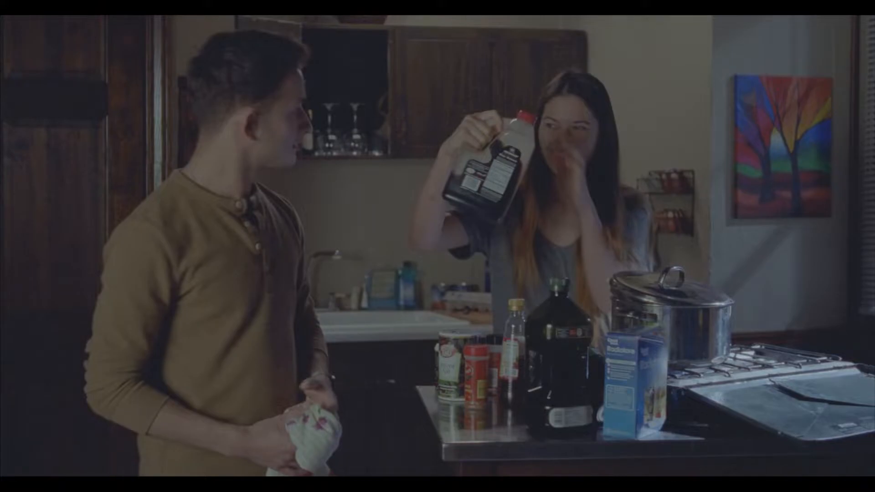
pyautogui.press('Escape')
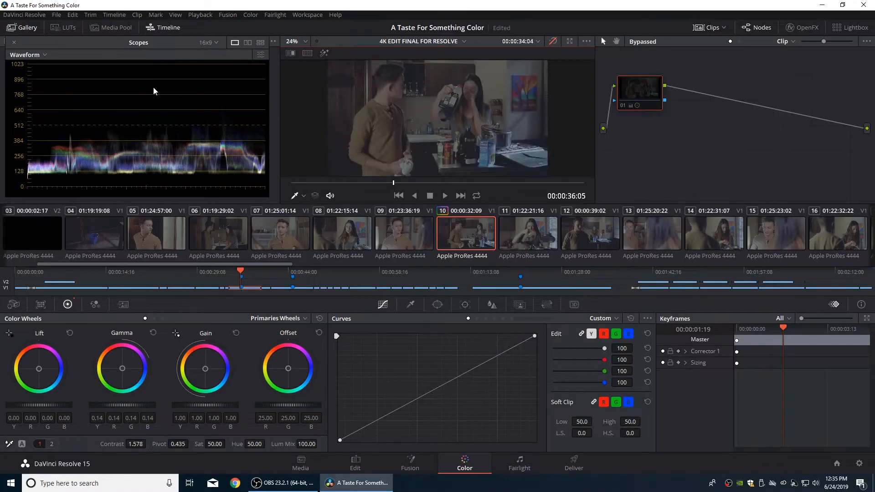
pyautogui.hotkey('alt', 'f')
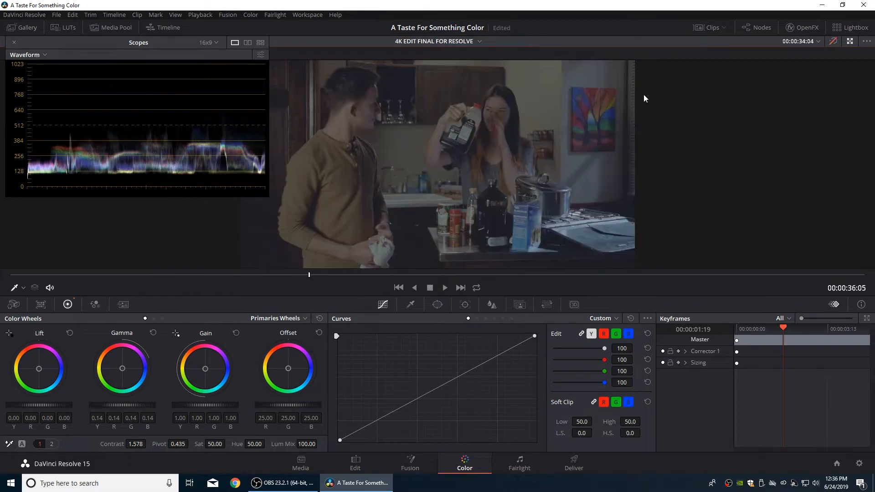
pyautogui.hotkey('shift', 'd')
pyautogui.hotkey('shift', 'd')
pyautogui.hotkey('shift', 'd')
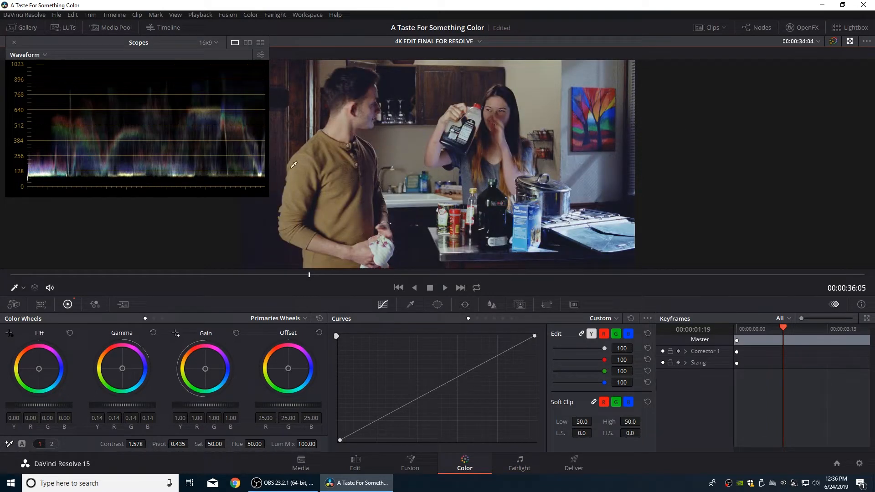
pyautogui.hotkey('alt', 'f')
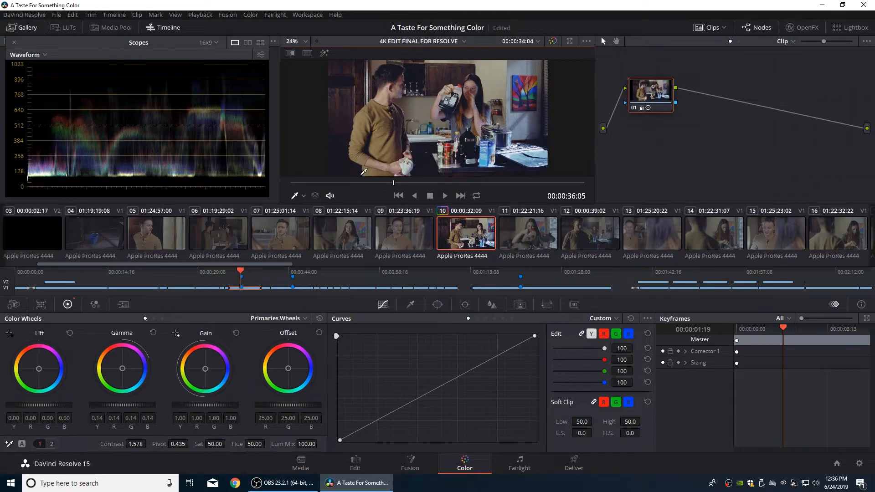
# Step: Display the Vectorscope and try lowering the clip's saturation to 1.60 and then 31.20, undoing both changes
pyautogui.click(44, 55)
pyautogui.click(51, 90)
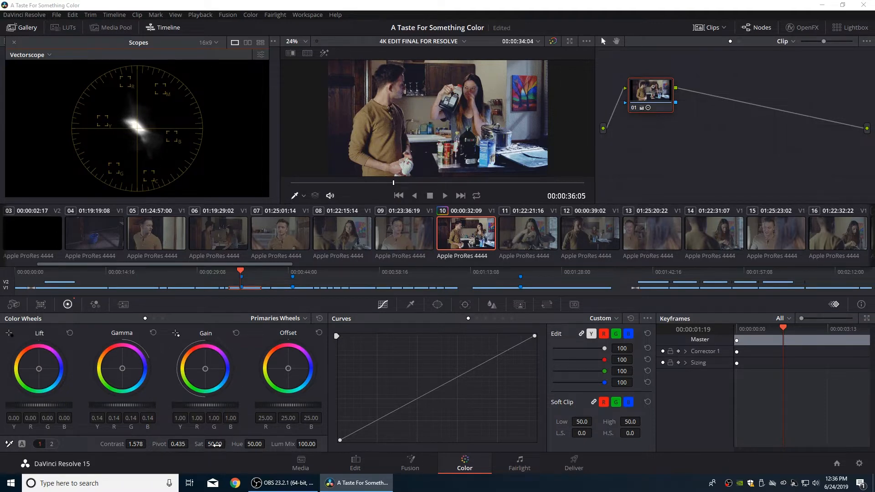
pyautogui.moveTo(217, 443); pyautogui.dragTo(194, 442)
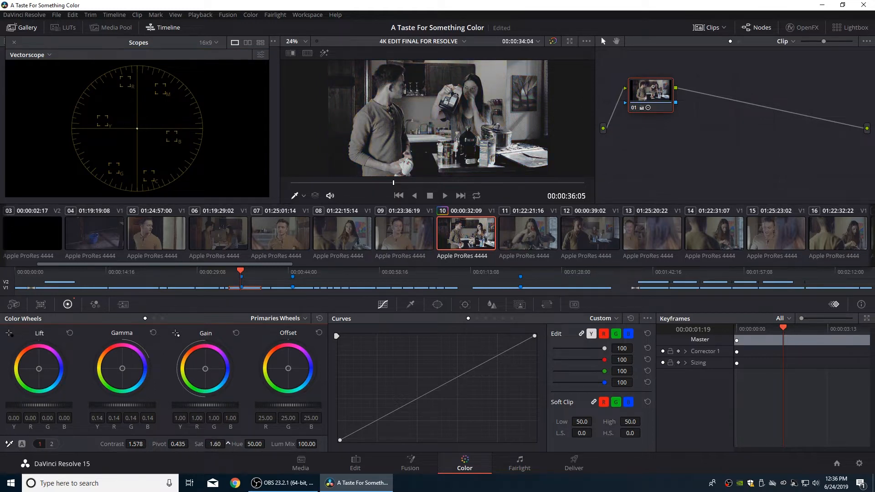
pyautogui.moveTo(227, 443); pyautogui.dragTo(227, 443)
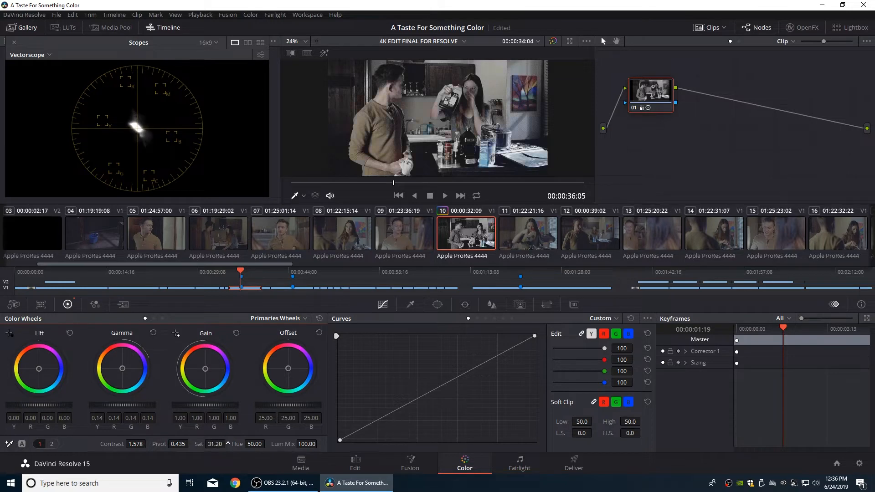
pyautogui.hotkey('ctrl', 'z')
pyautogui.hotkey('ctrl', 'z')
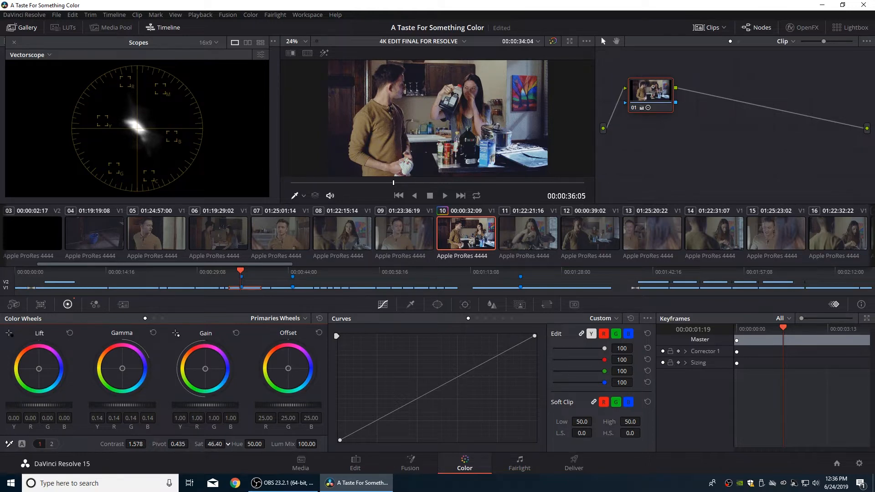
# Step: Reduce the saturation of clip 10 to 38
pyautogui.moveTo(215, 444)
pyautogui.mouseDown()
pyautogui.moveTo(164, 443)
pyautogui.moveTo(201, 444)
pyautogui.mouseUp()
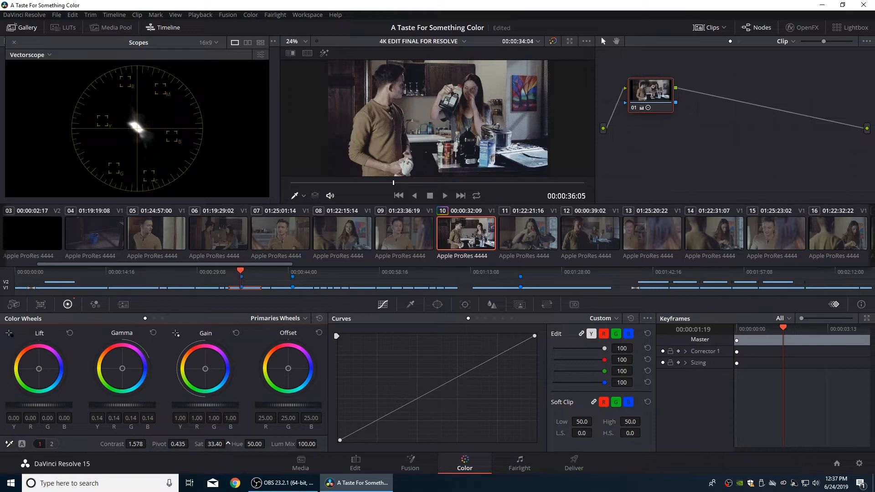
pyautogui.moveTo(228, 444); pyautogui.dragTo(230, 444)
pyautogui.click(212, 444)
pyautogui.write('38')
pyautogui.press('Return')
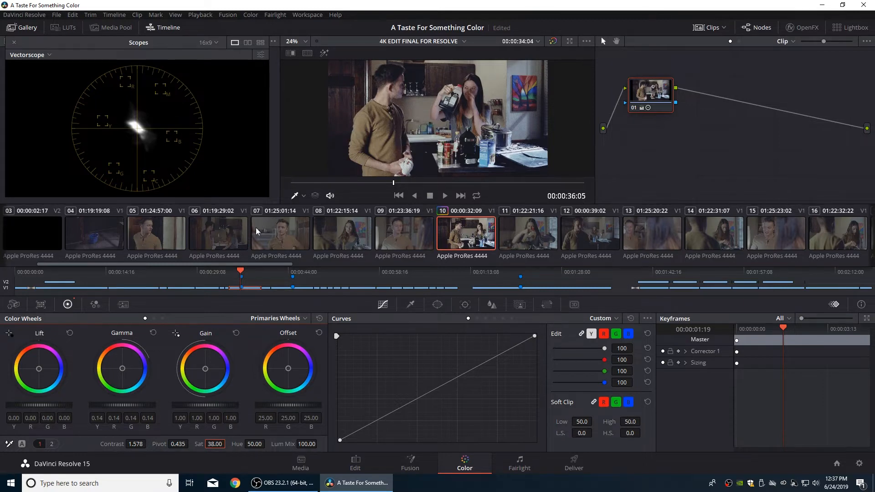
# Step: Display the Parade scope, isolate the red channel's custom curve and add a midtone control point to it
pyautogui.click(62, 58)
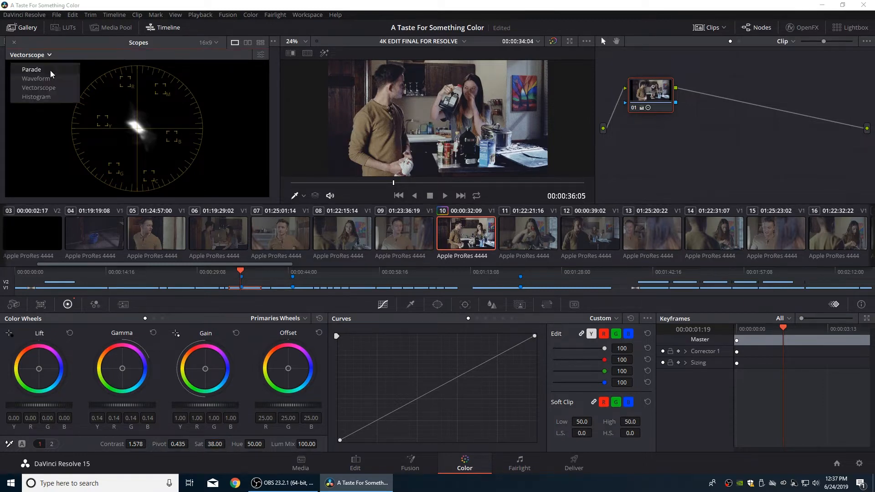
pyautogui.click(64, 86)
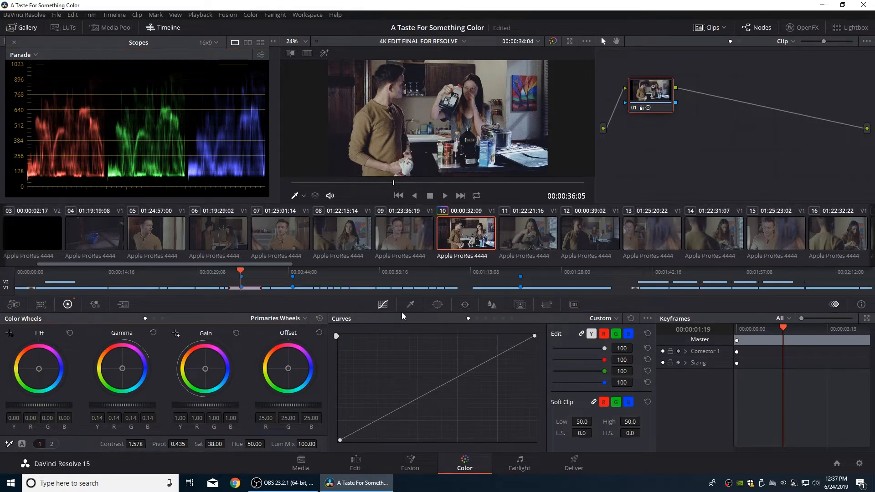
pyautogui.click(581, 334)
pyautogui.click(603, 334)
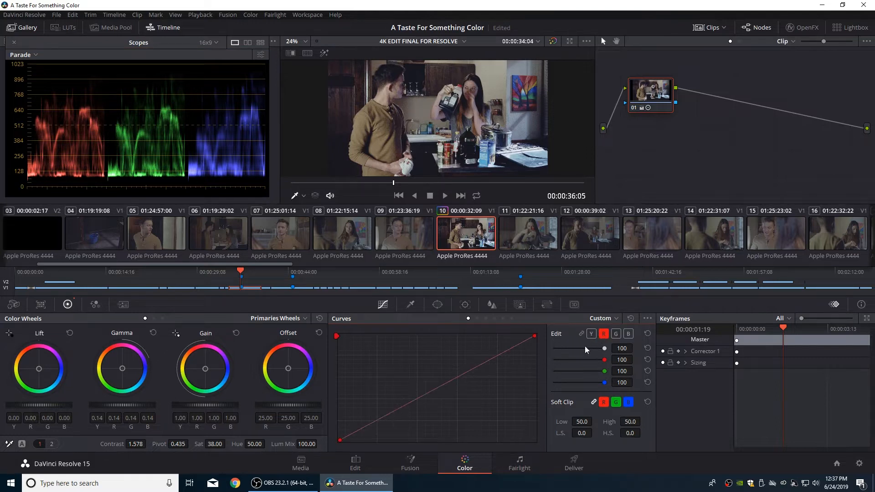
pyautogui.moveTo(534, 336)
pyautogui.mouseDown()
pyautogui.moveTo(537, 367)
pyautogui.moveTo(540, 334)
pyautogui.mouseUp()
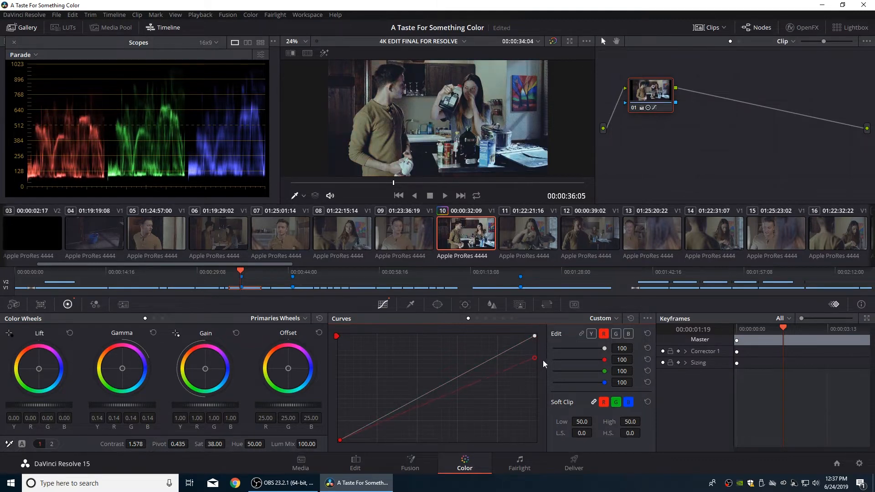
pyautogui.moveTo(456, 381); pyautogui.dragTo(444, 390)
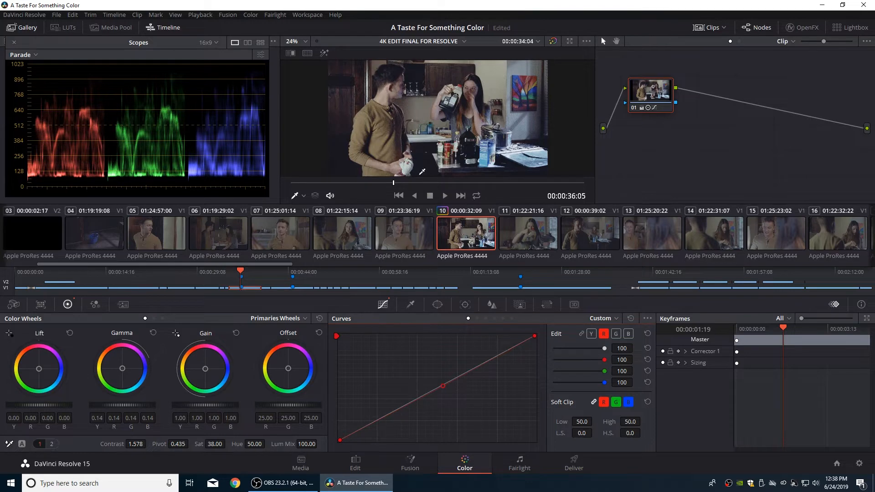
# Step: Switch the curves to Hue Vs Sat and add a serial node after node 01, aligned beside it
pyautogui.click(476, 318)
pyautogui.click(615, 318)
pyautogui.click(644, 92)
pyautogui.moveTo(652, 89); pyautogui.dragTo(661, 87)
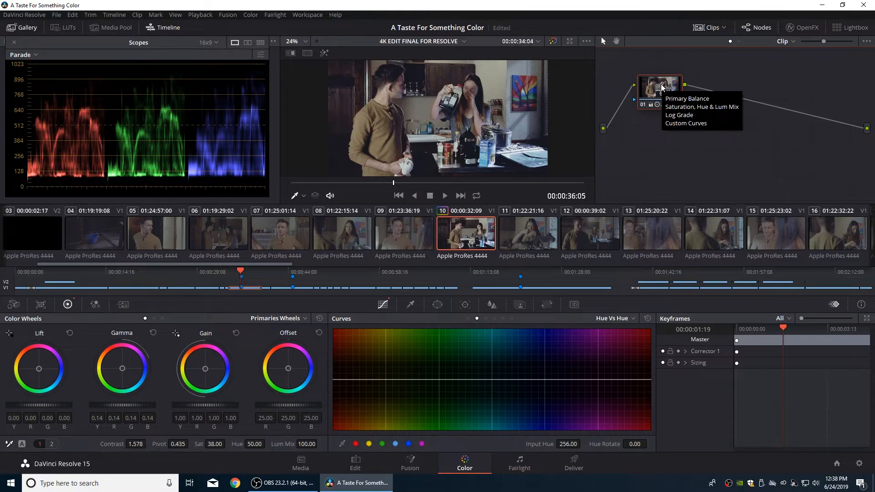
pyautogui.hotkey('alt', 's')
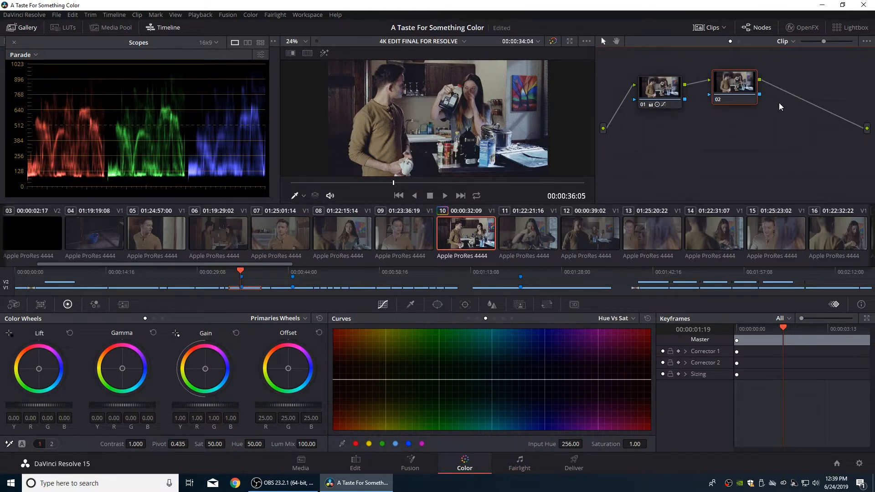
pyautogui.moveTo(725, 82); pyautogui.dragTo(727, 86)
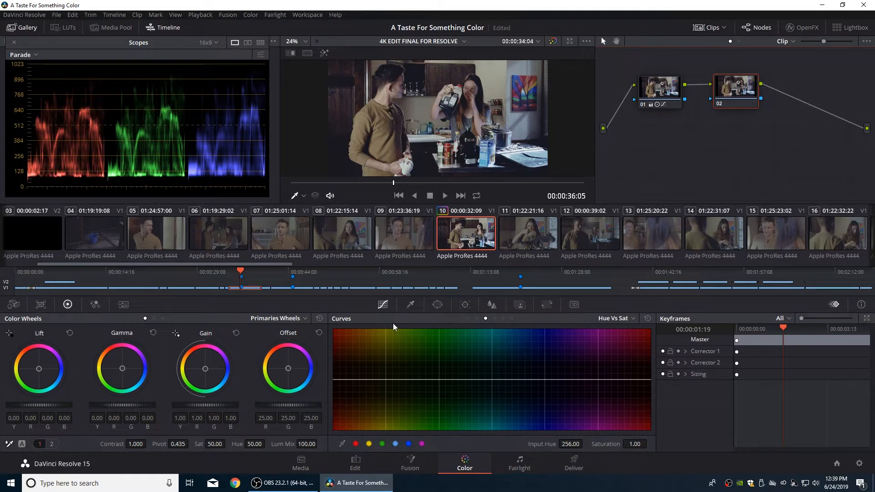
# Step: Sample the skin tone on the man's face with node 02's HSL qualifier and highlight the selection in an enlarged viewer
pyautogui.click(410, 305)
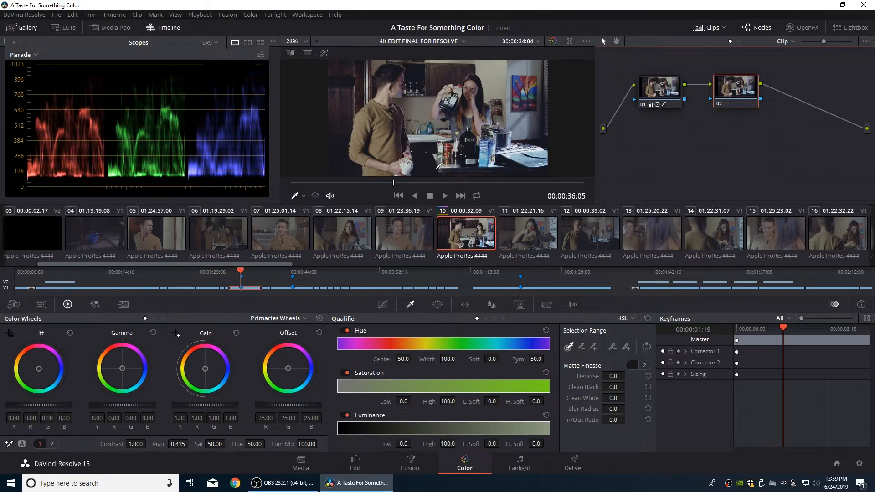
pyautogui.hotkey('alt', 'f')
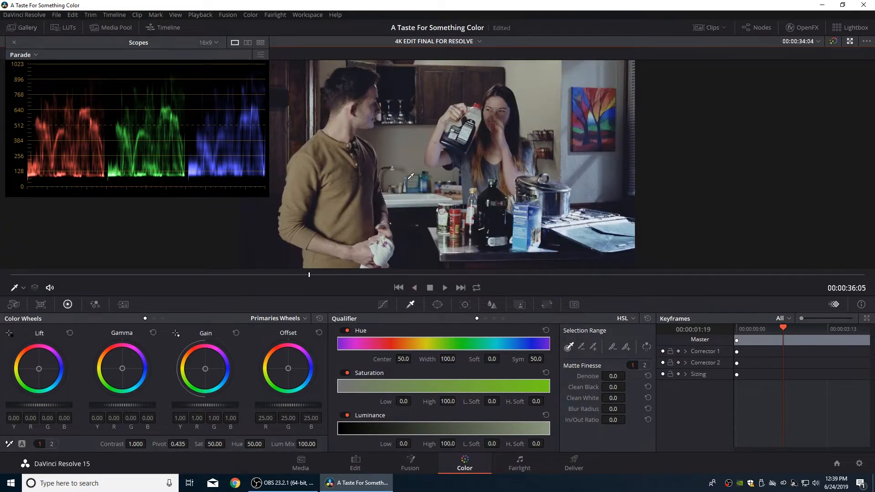
pyautogui.click(343, 119)
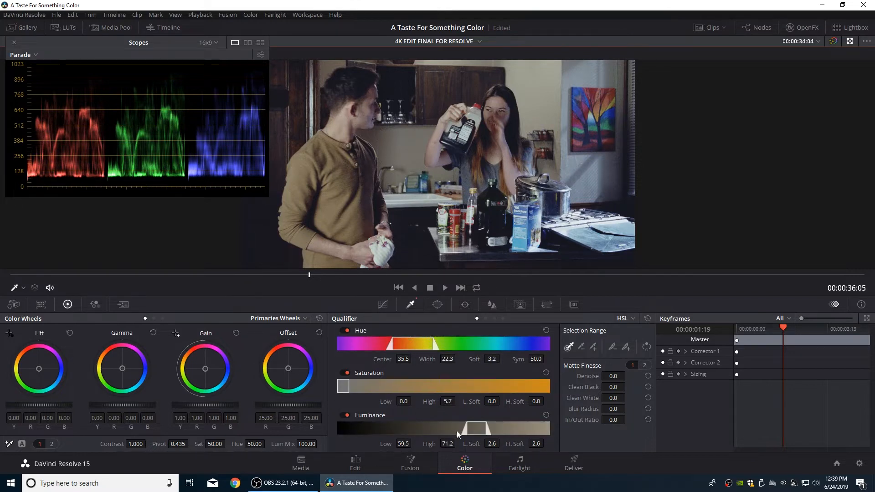
pyautogui.moveTo(182, 43); pyautogui.dragTo(178, 113)
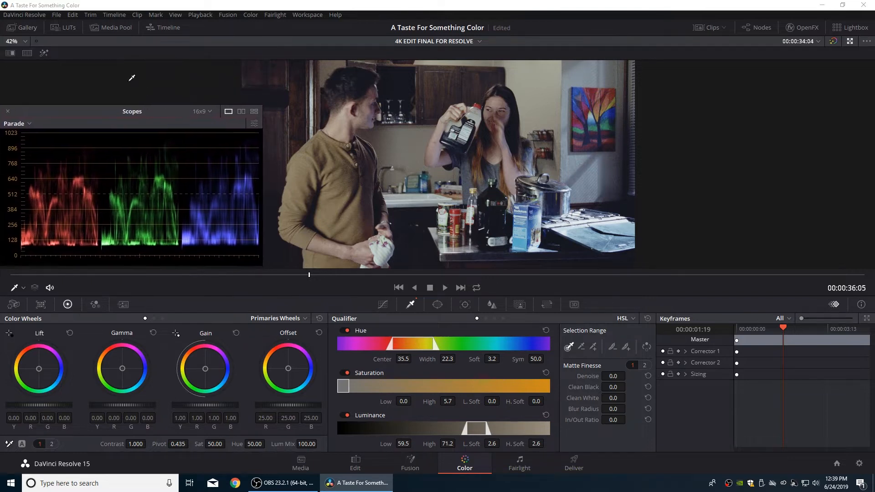
pyautogui.click(44, 54)
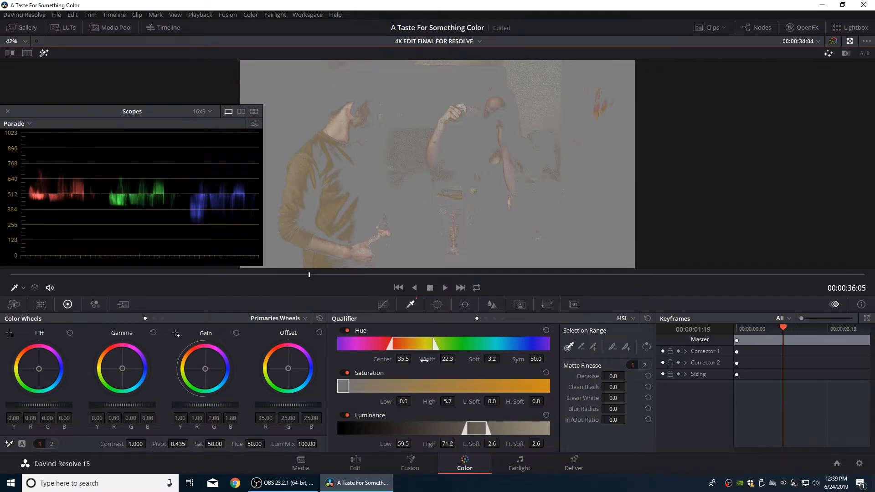
# Step: Set the qualifier's hue center to 33.5, width 21.6 and soft 2.1, and its saturation range to 0.8–5.1
pyautogui.moveTo(403, 359); pyautogui.dragTo(488, 360)
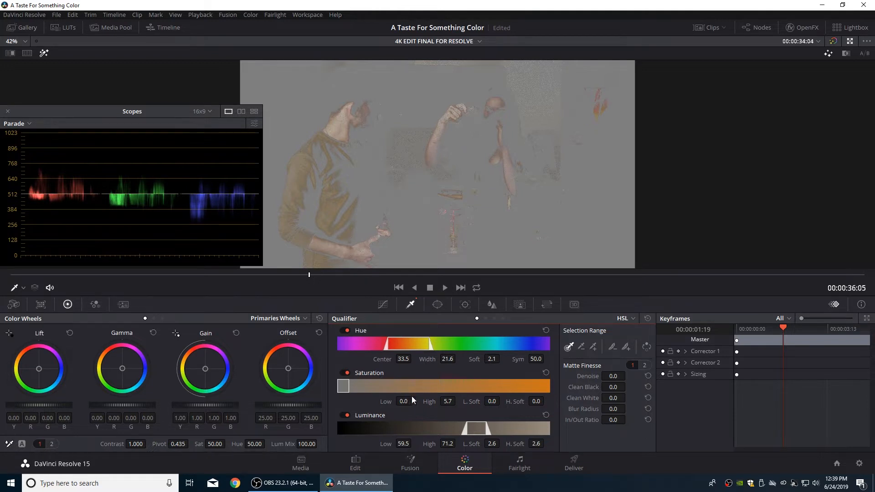
pyautogui.moveTo(447, 401)
pyautogui.mouseDown()
pyautogui.moveTo(438, 401)
pyautogui.moveTo(458, 400)
pyautogui.mouseUp()
pyautogui.moveTo(404, 401)
pyautogui.mouseDown()
pyautogui.moveTo(423, 401)
pyautogui.moveTo(404, 400)
pyautogui.mouseUp()
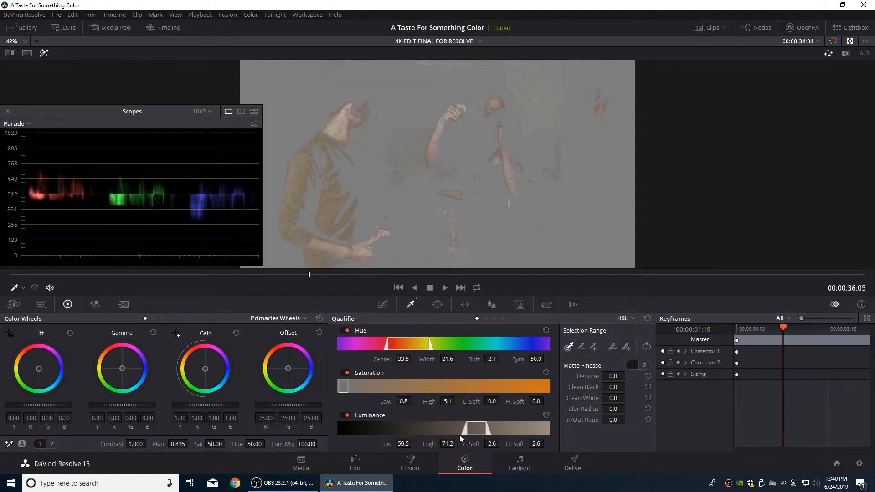
# Step: Set the qualifier's luminance to 53.9–72.9 with softness 7.5 and 6.5, and its saturation to 0.7–4.2 with softness 2.4 and 2.7
pyautogui.moveTo(399, 444)
pyautogui.mouseDown()
pyautogui.moveTo(450, 443)
pyautogui.moveTo(415, 444)
pyautogui.mouseUp()
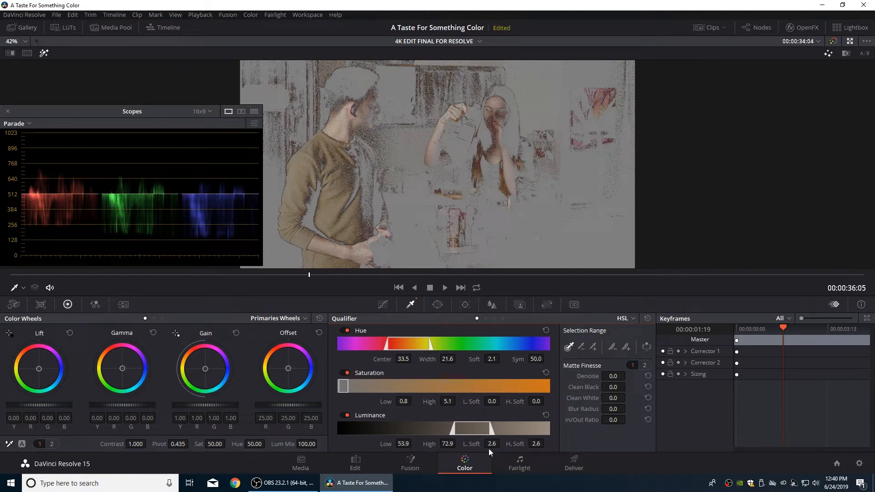
pyautogui.moveTo(492, 444); pyautogui.dragTo(531, 441)
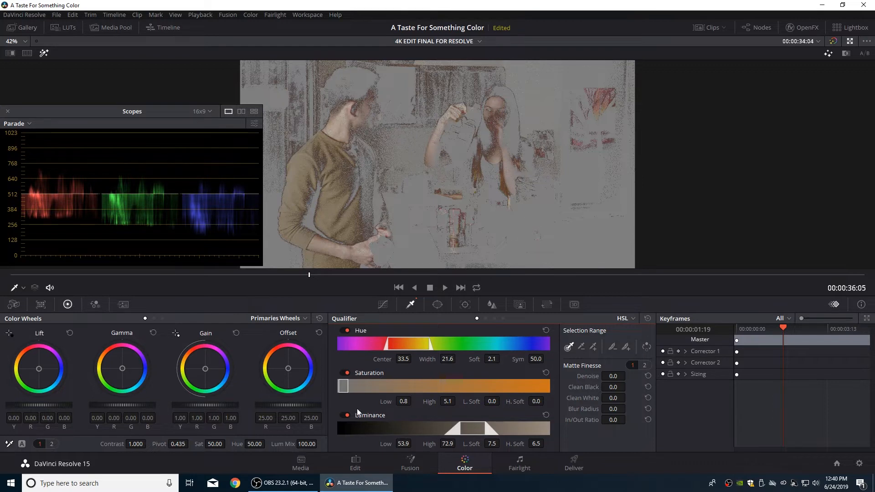
pyautogui.moveTo(447, 402); pyautogui.dragTo(454, 401)
pyautogui.moveTo(400, 400); pyautogui.dragTo(396, 401)
pyautogui.moveTo(496, 401); pyautogui.dragTo(547, 401)
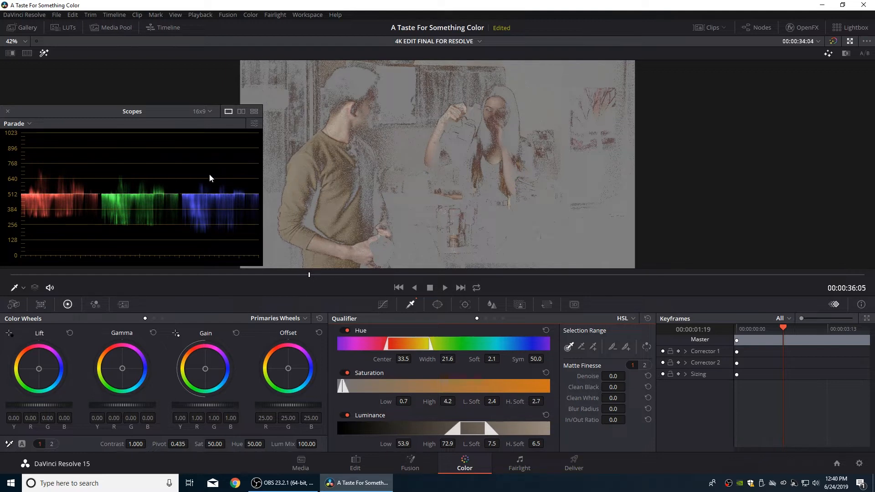
pyautogui.click(43, 54)
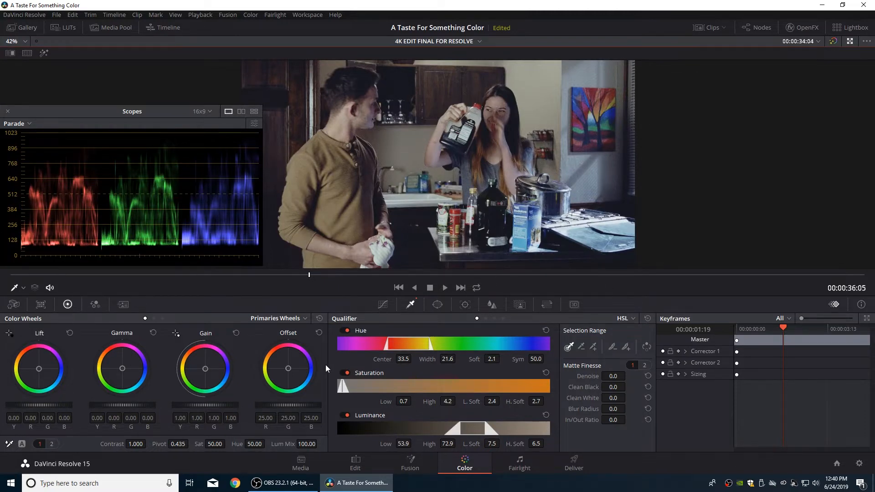
pyautogui.hotkey('alt', 'f')
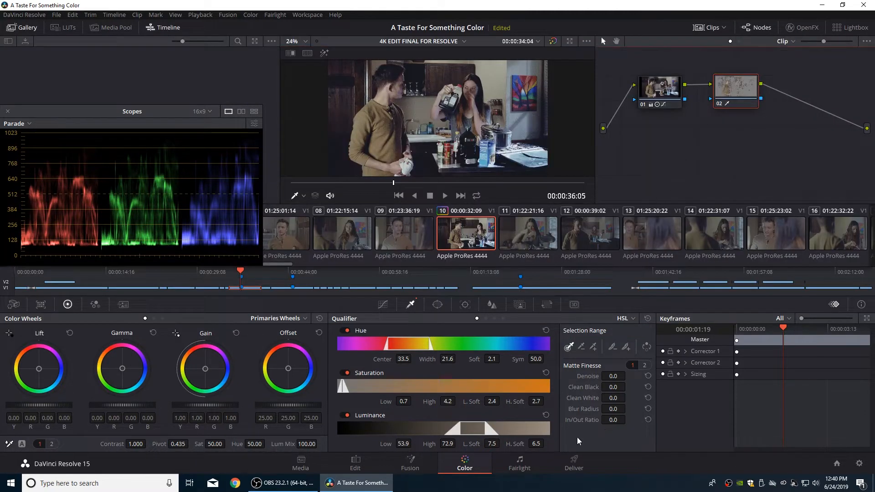
# Step: Refine the highlighted skin matte with blur radius 10.0, clean black 4.7, clean white 3.6 and denoise 3.4
pyautogui.moveTo(612, 408); pyautogui.dragTo(628, 408)
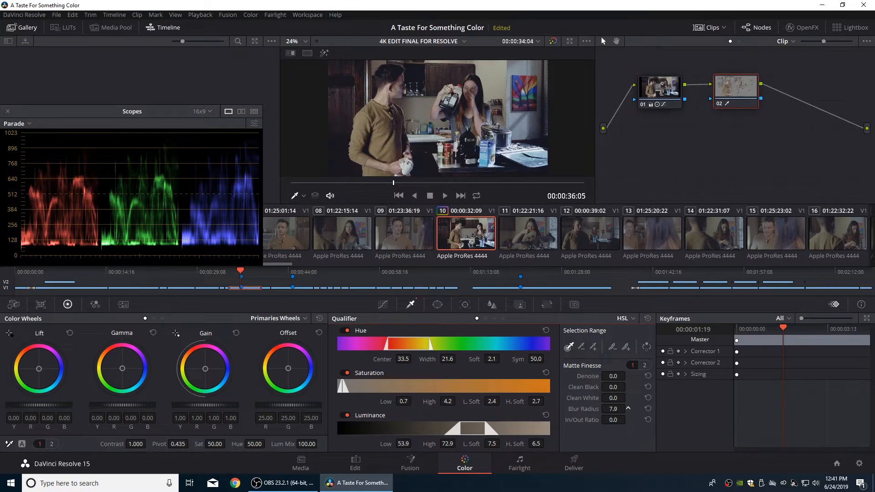
pyautogui.moveTo(628, 409); pyautogui.dragTo(627, 408)
pyautogui.click(324, 54)
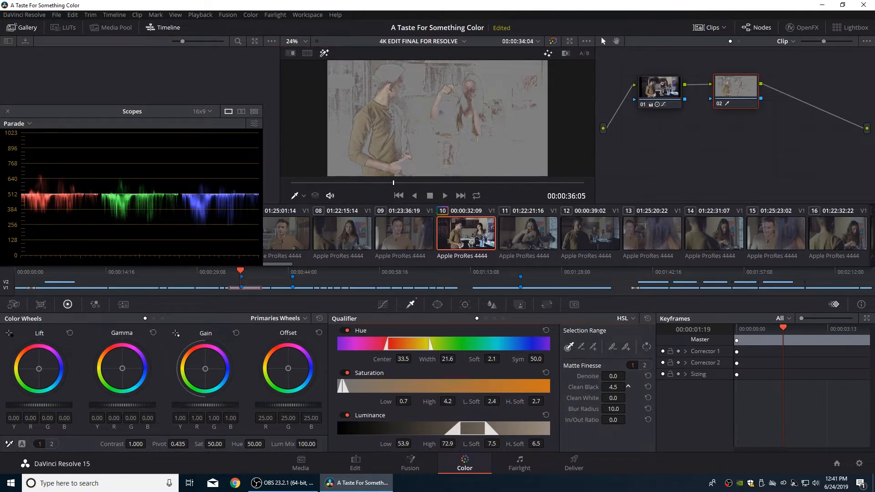
pyautogui.moveTo(628, 387); pyautogui.dragTo(628, 387)
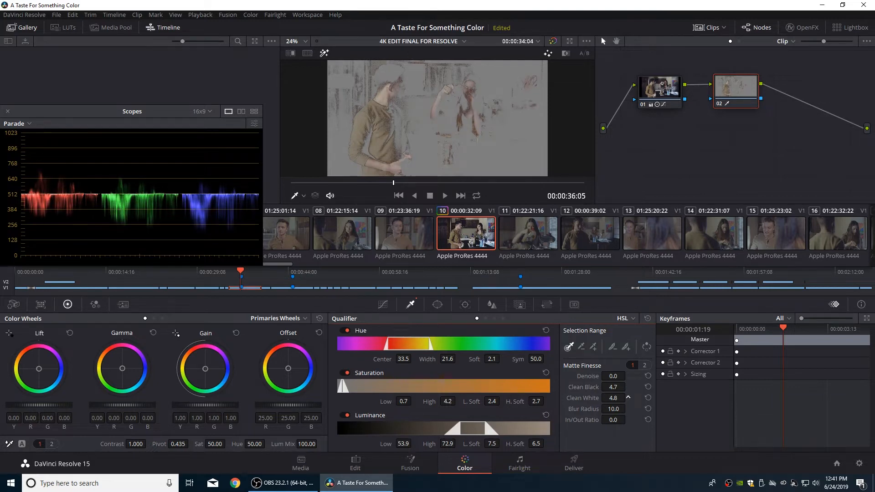
pyautogui.moveTo(628, 398); pyautogui.dragTo(627, 376)
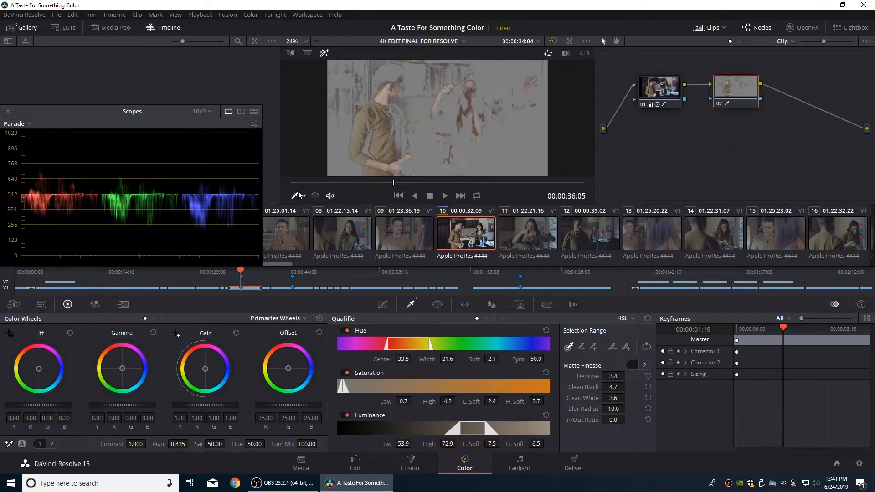
pyautogui.moveTo(233, 111); pyautogui.dragTo(239, 47)
pyautogui.click(324, 52)
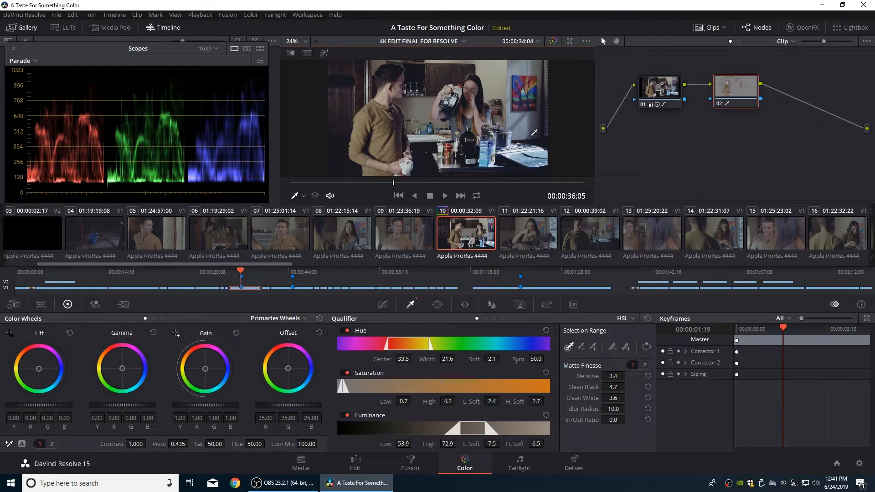
# Step: Try a strong orange gamma push on the qualified skin, reset it, and shift gamma slightly to red 0.01 and blue -0.01
pyautogui.hotkey('alt', 'f')
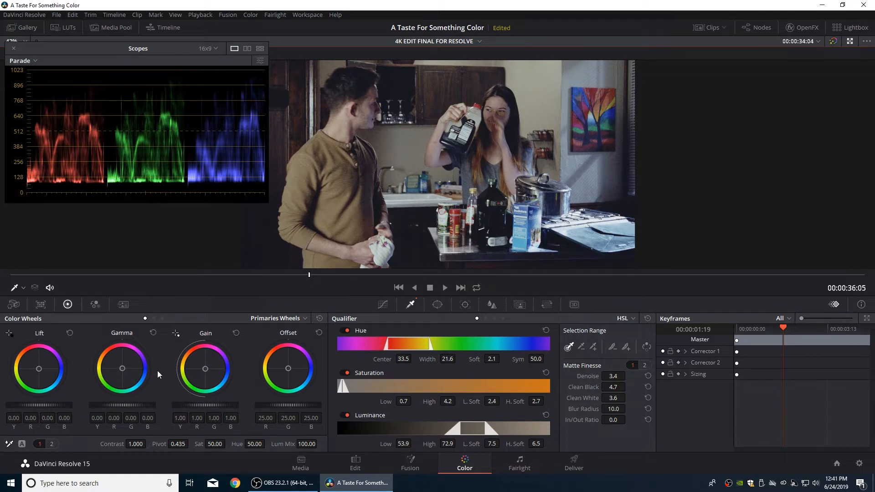
pyautogui.moveTo(129, 370); pyautogui.dragTo(110, 355)
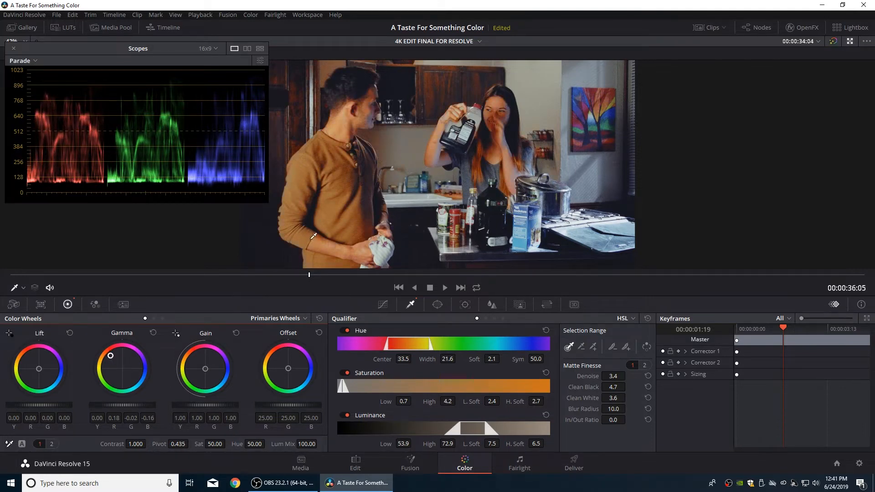
pyautogui.click(153, 332)
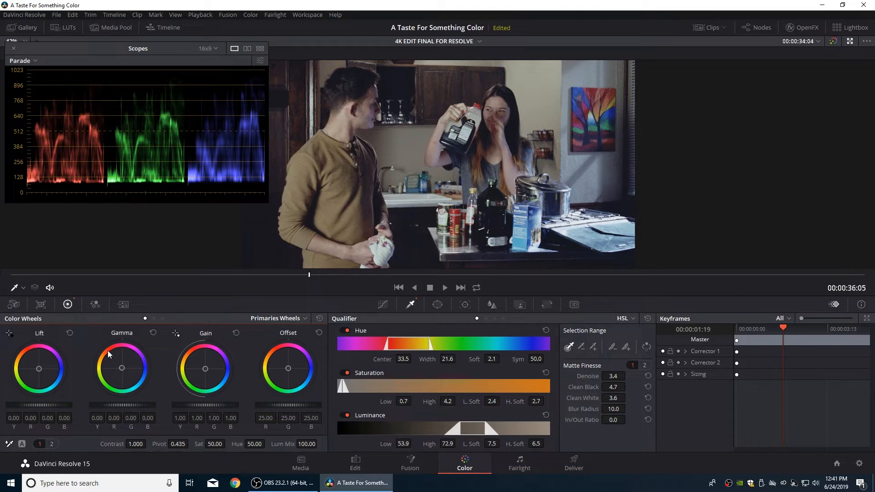
pyautogui.moveTo(123, 368); pyautogui.dragTo(121, 367)
pyautogui.hotkey('alt', 'f')
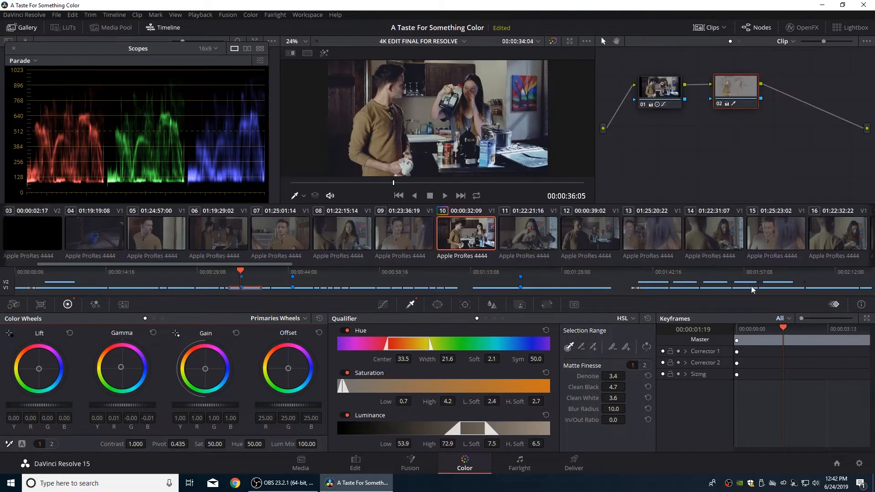
# Step: Review the graded kitchen shot full screen
pyautogui.moveTo(737, 83); pyautogui.dragTo(733, 89)
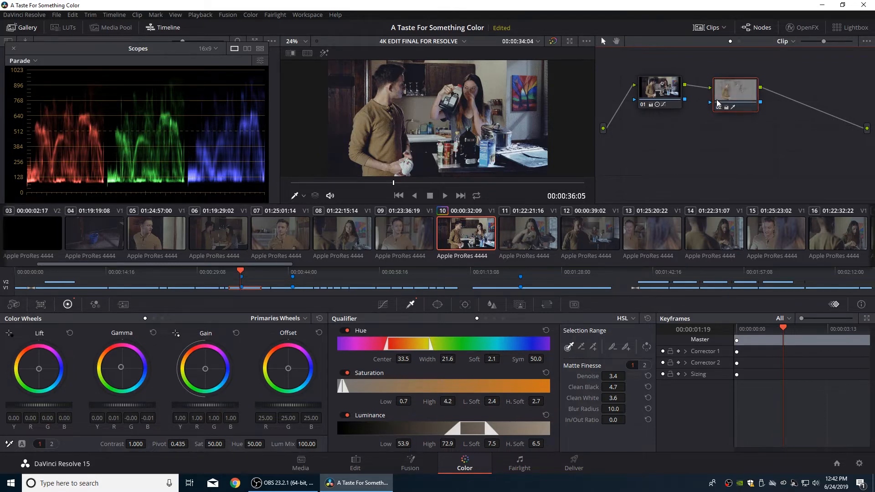
pyautogui.hotkey('ctrl', 'f')
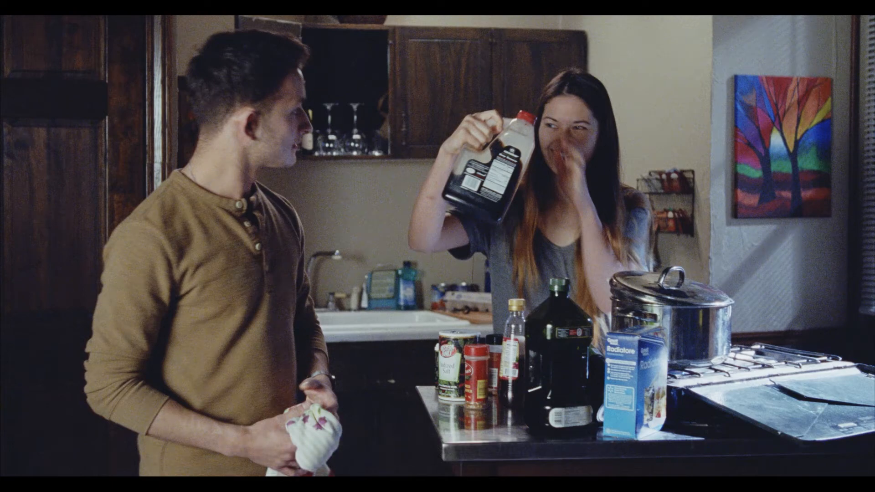
pyautogui.press('Escape')
# Step: Add a serial node after node 02 and arrange the nodes side by side in the graph
pyautogui.moveTo(655, 92); pyautogui.dragTo(660, 96)
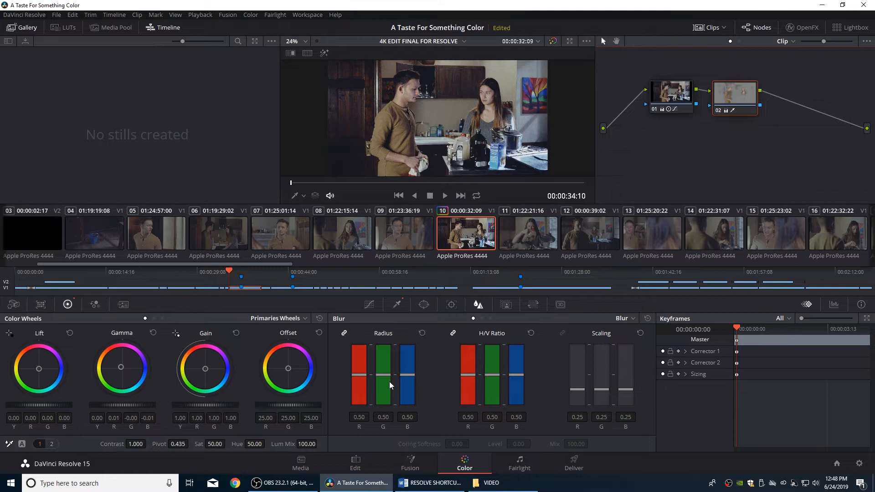
pyautogui.hotkey('alt', 's')
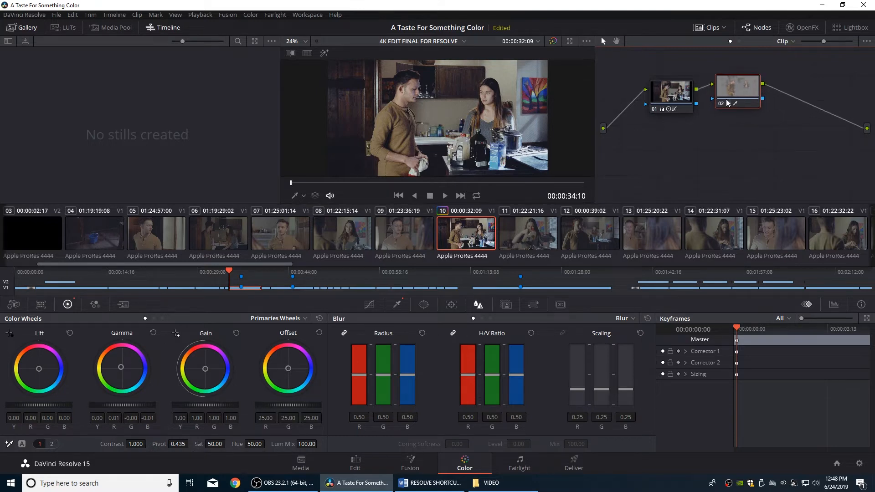
pyautogui.moveTo(809, 93); pyautogui.dragTo(810, 100)
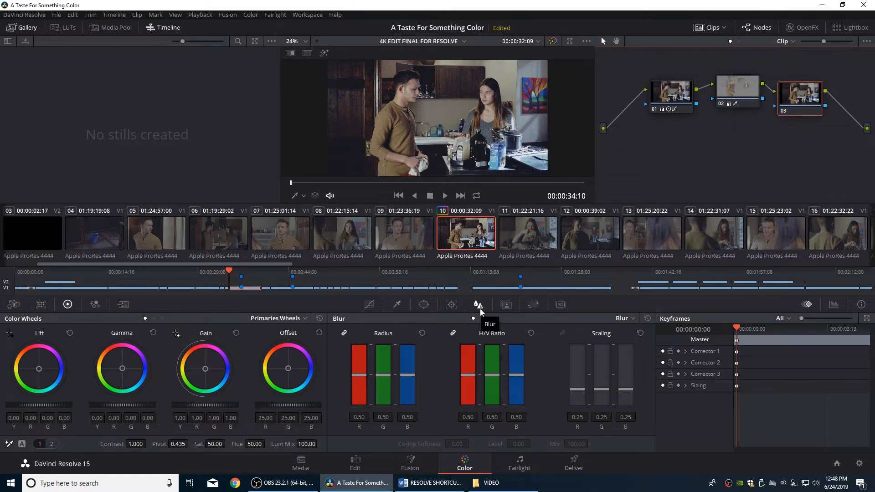
# Step: Try sharpening the shot on node 03 with a linked blur radius of 0.40 and play it full screen
pyautogui.click(372, 306)
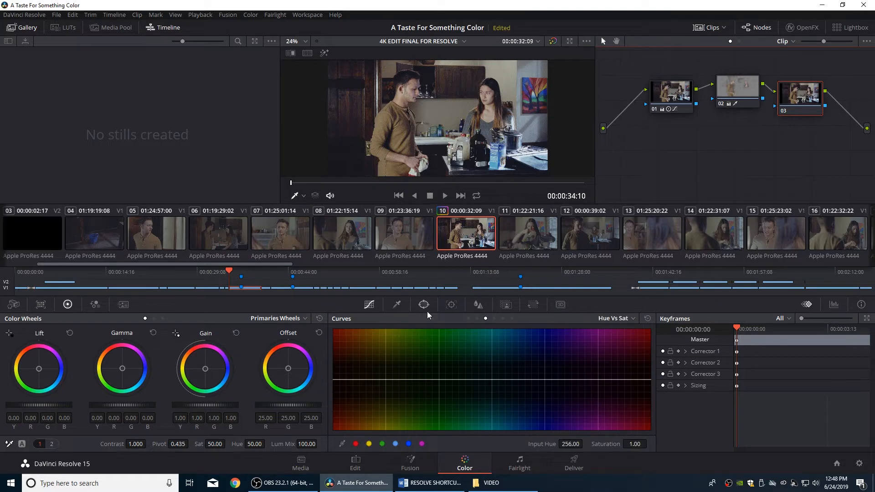
pyautogui.click(479, 304)
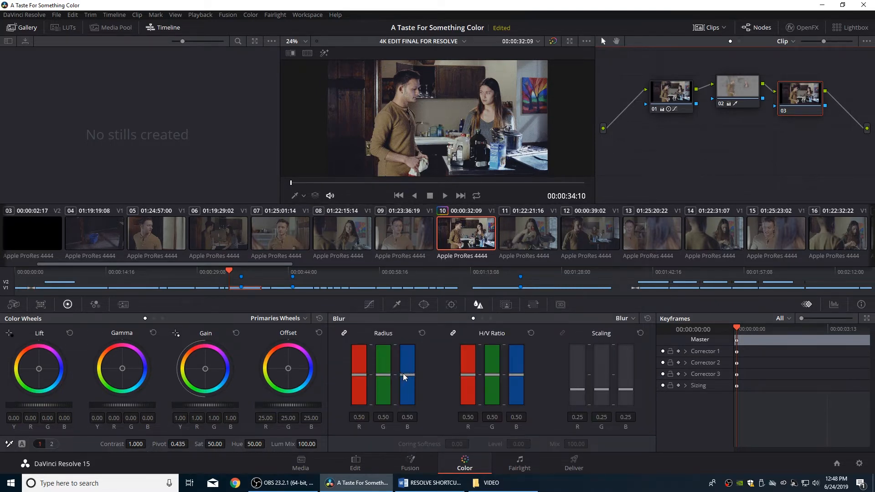
pyautogui.moveTo(403, 376); pyautogui.dragTo(410, 419)
pyautogui.hotkey('ctrl', 'z')
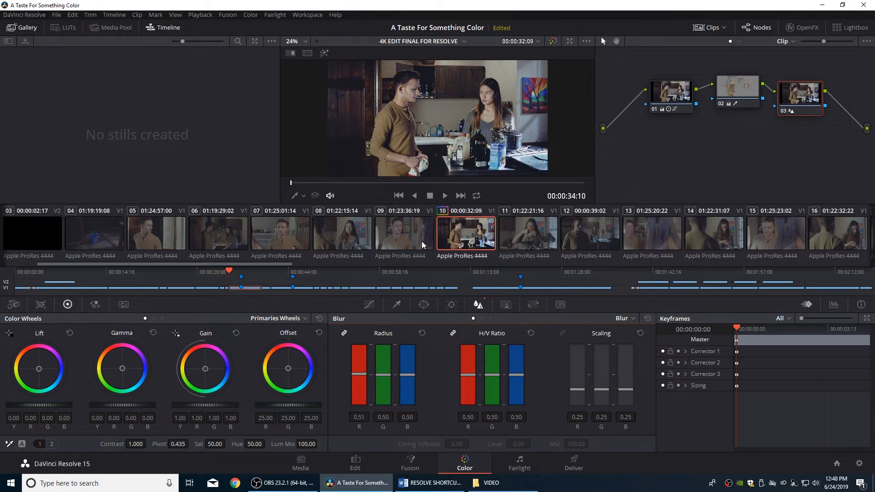
pyautogui.moveTo(409, 375); pyautogui.dragTo(411, 381)
pyautogui.hotkey('ctrl', 'f')
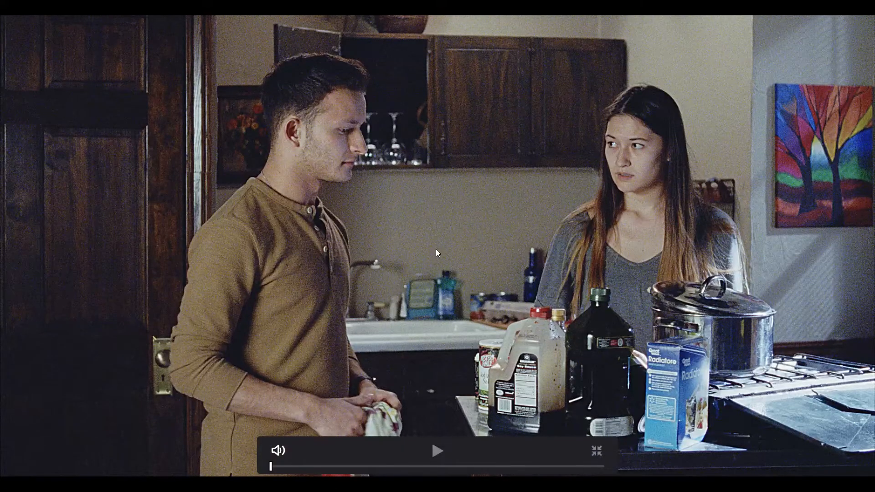
pyautogui.press('space')
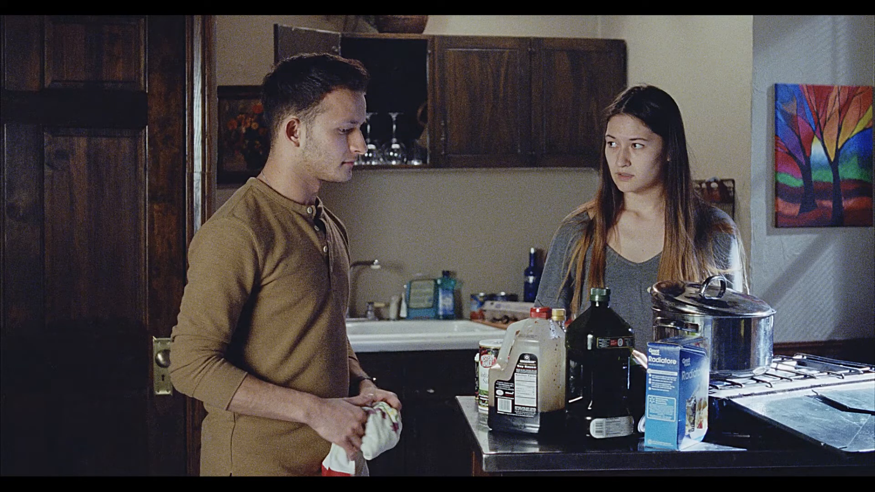
pyautogui.press('Escape')
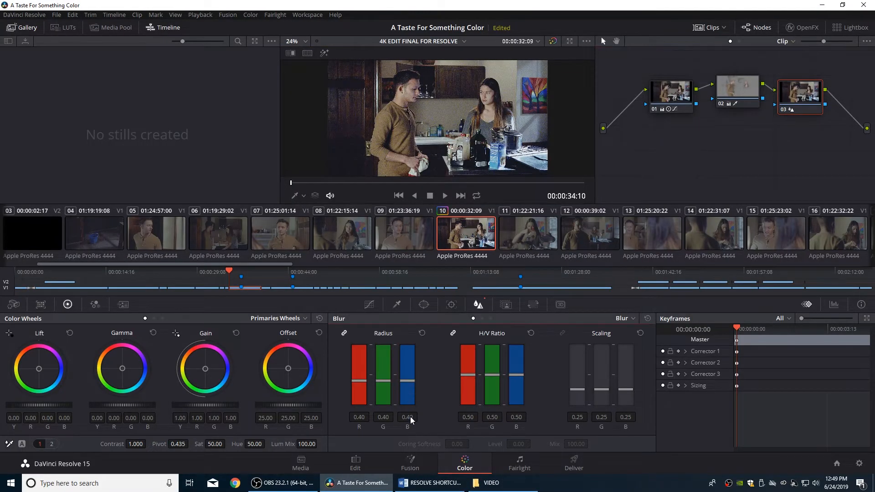
# Step: Set node 03's linked blur radius to 0.47, checking the shot full screen, and space the nodes apart in the graph
pyautogui.moveTo(407, 389); pyautogui.dragTo(408, 383)
pyautogui.hotkey('ctrl', 'f')
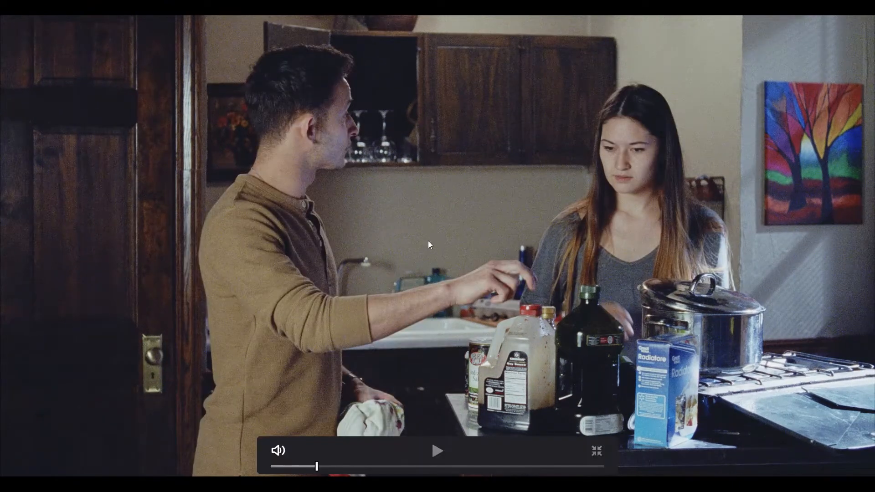
pyautogui.press('Escape')
pyautogui.moveTo(409, 378); pyautogui.dragTo(408, 378)
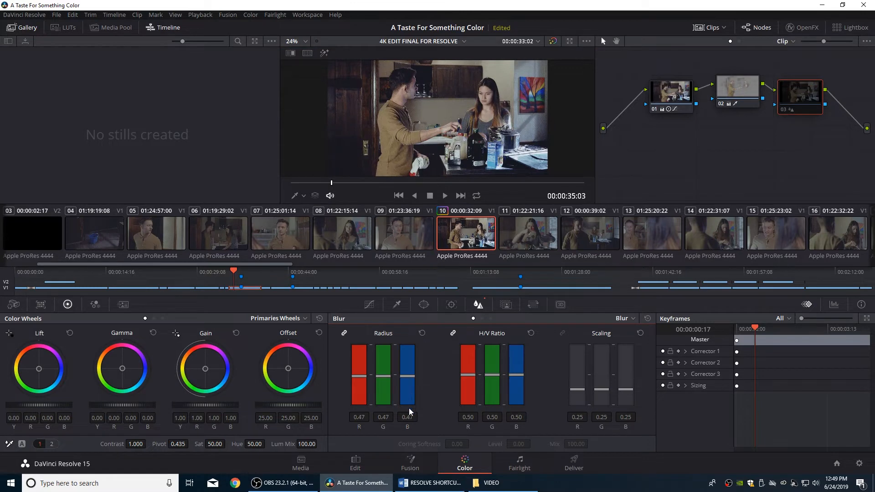
pyautogui.moveTo(807, 103); pyautogui.dragTo(809, 97)
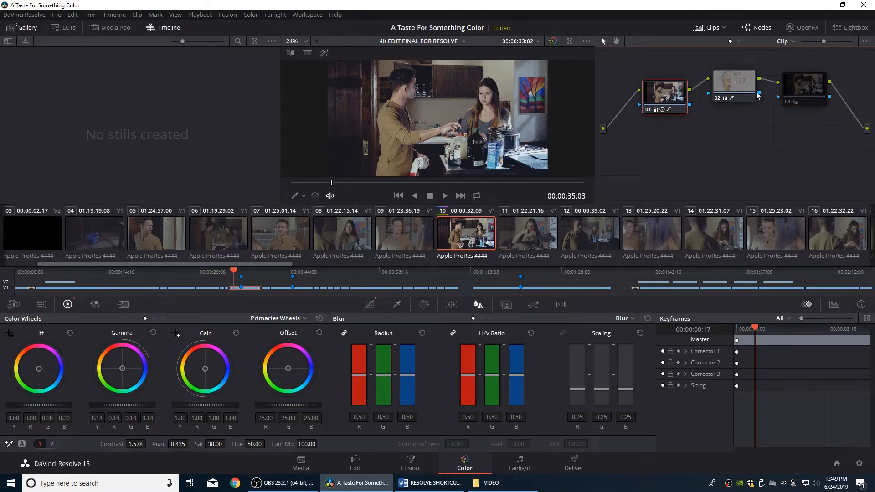
# Step: Re-enable node 03, grab a still of the graded kitchen shot in the gallery and label it WIDE SHOT
pyautogui.click(789, 86)
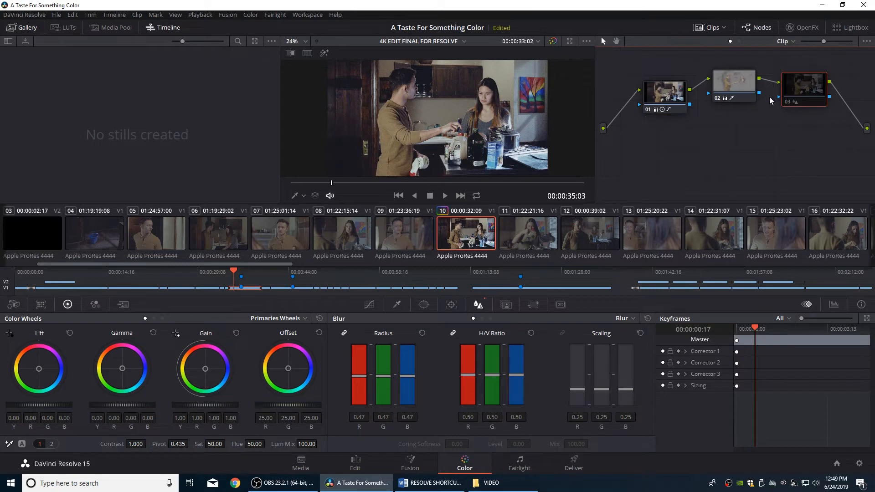
pyautogui.hotkey('ctrl', 'd')
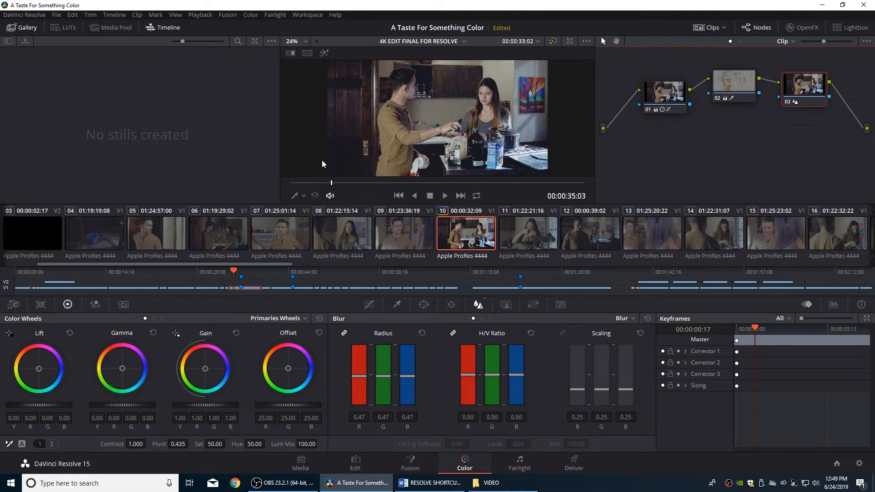
pyautogui.hotkey('ctrl', 'alt', 'g')
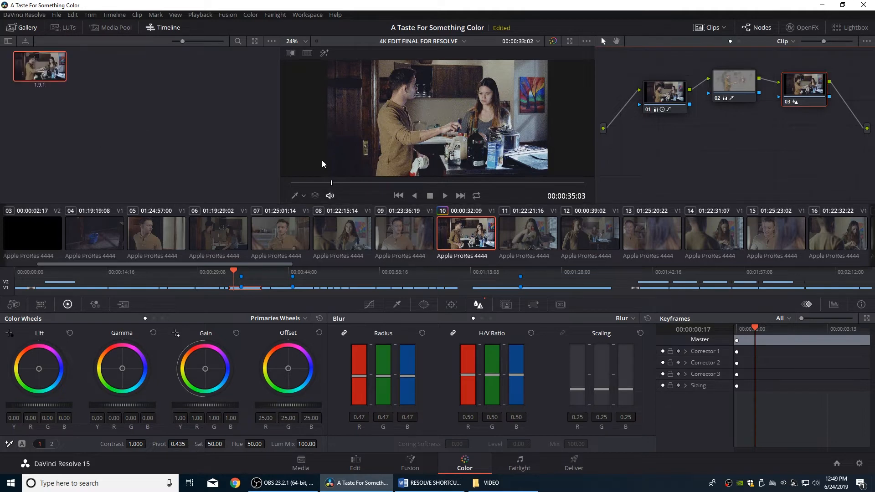
pyautogui.press('space')
pyautogui.doubleClick(44, 89)
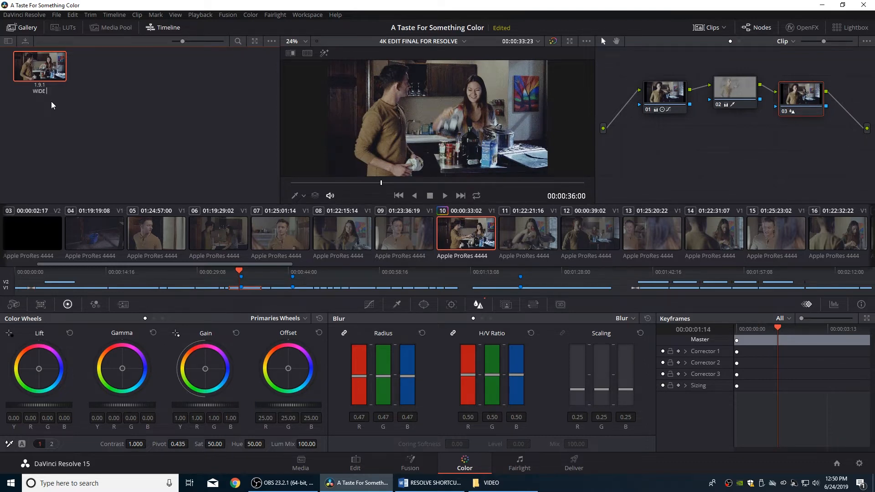
pyautogui.write('WIDE SHOT')
pyautogui.press('Return')
# Step: Try applying the WIDE SHOT still's grade to clip 09 and undo it
pyautogui.click(402, 239)
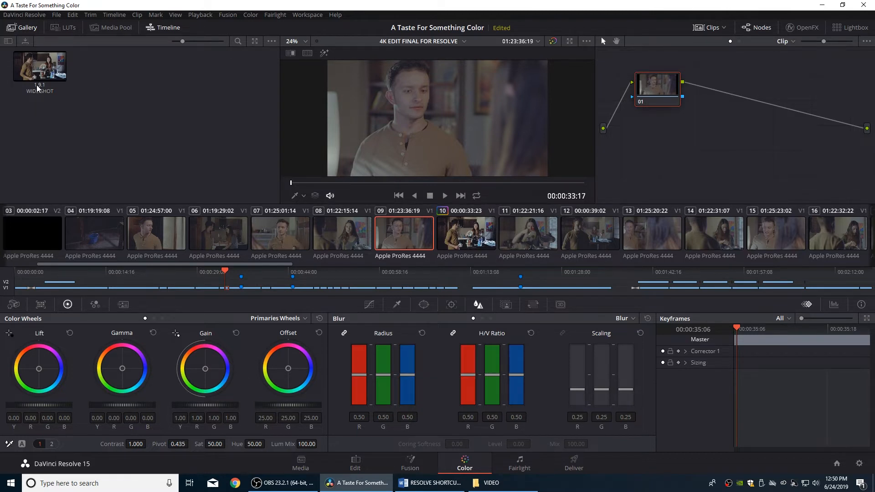
pyautogui.click(653, 89)
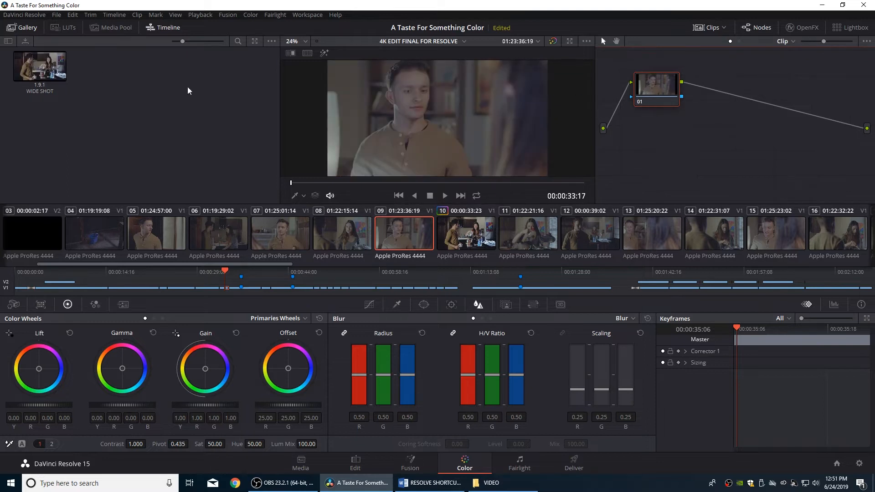
pyautogui.doubleClick(45, 70)
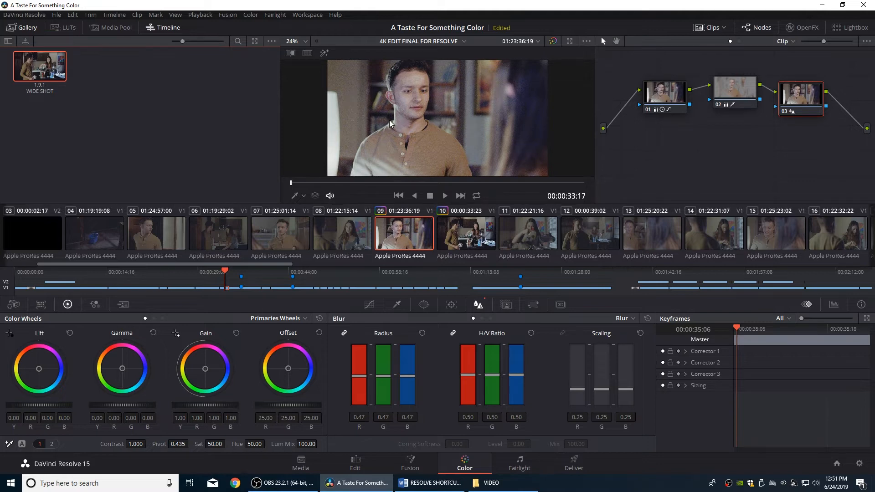
pyautogui.hotkey('ctrl', 'z')
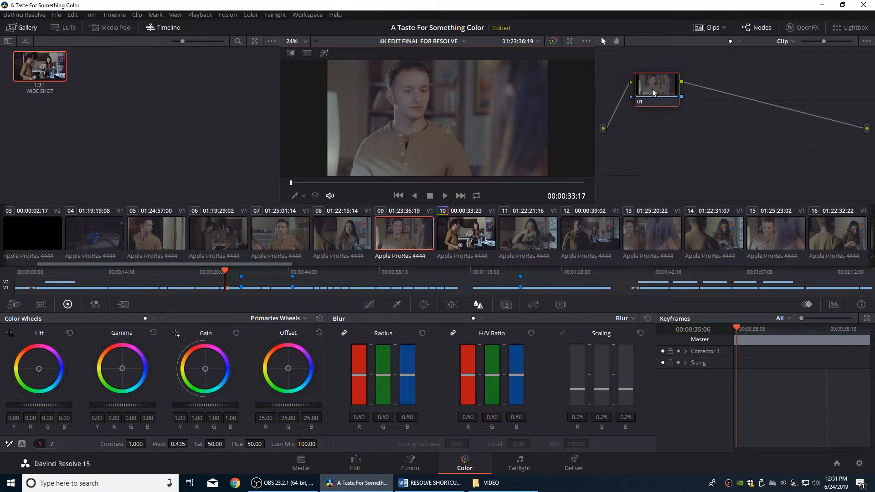
# Step: Using the waveform scope, set gamma to 0.07, gain to 1.03 and contrast to 1.562 on clip 09's node 01
pyautogui.moveTo(651, 89); pyautogui.dragTo(656, 93)
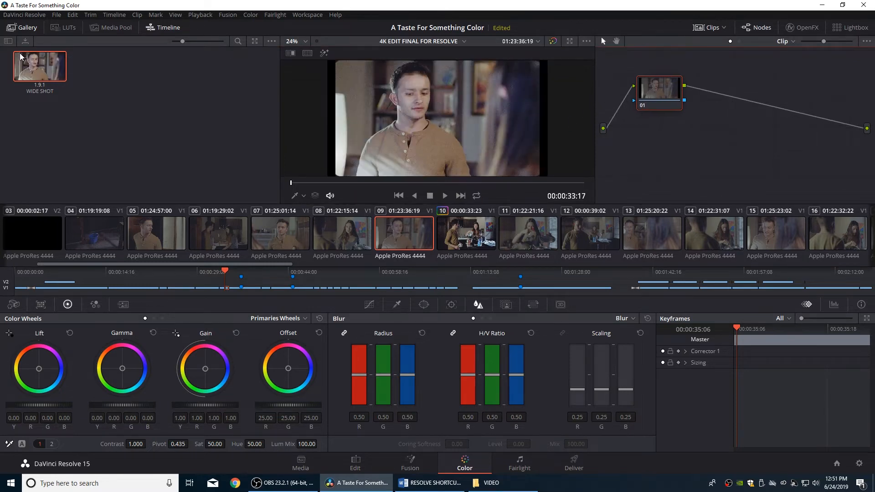
pyautogui.hotkey('ctrl', 'shift', 'w')
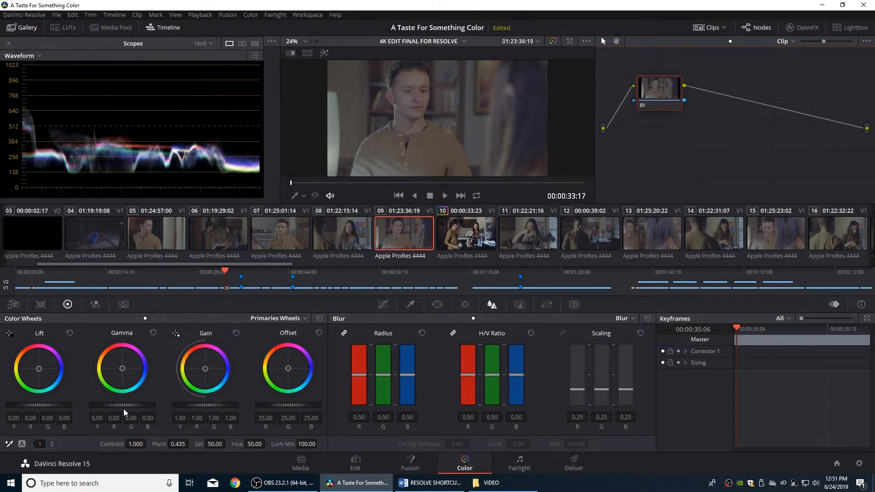
pyautogui.moveTo(130, 406); pyautogui.dragTo(145, 406)
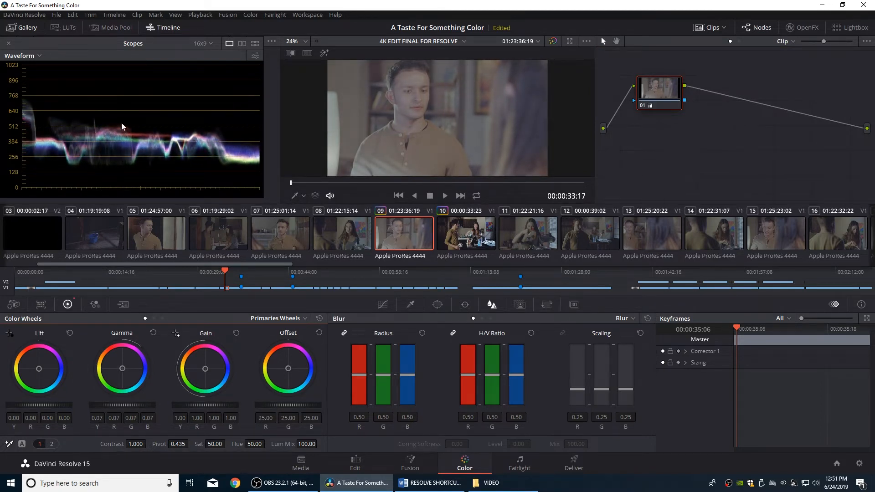
pyautogui.moveTo(136, 444); pyautogui.dragTo(148, 444)
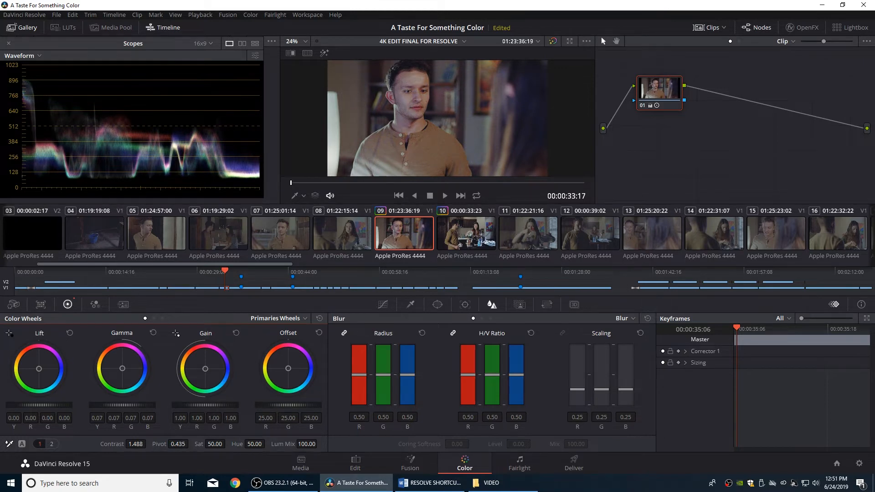
pyautogui.moveTo(218, 408); pyautogui.dragTo(221, 409)
pyautogui.moveTo(134, 442); pyautogui.dragTo(147, 442)
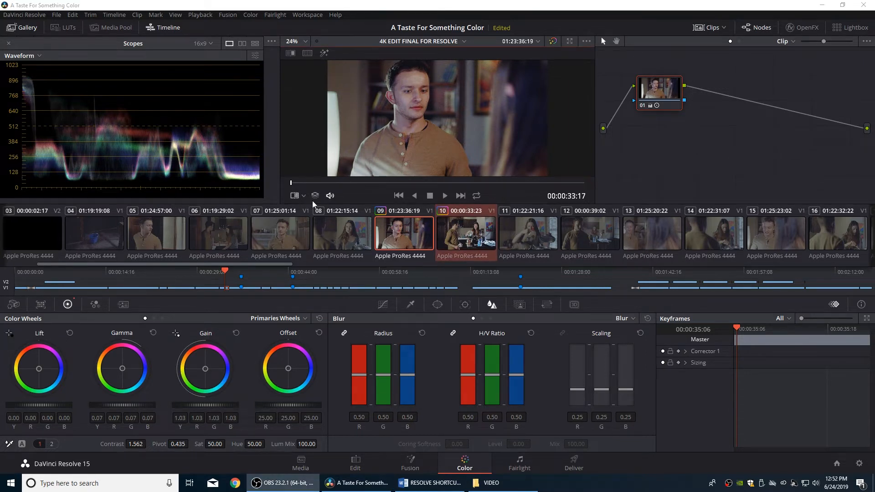
# Step: Switch the scope to Parade and add an upper-midtone point to the red custom curve and a midtone point to the green one
pyautogui.click(29, 56)
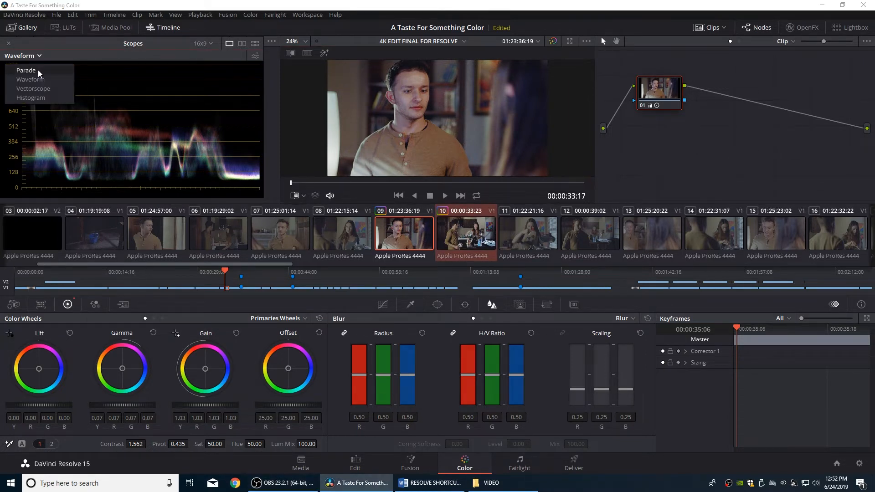
pyautogui.click(39, 71)
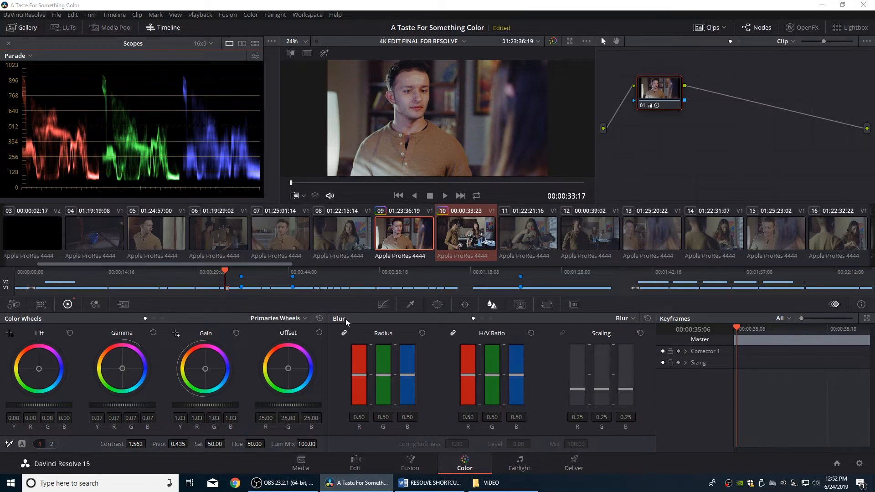
pyautogui.click(383, 305)
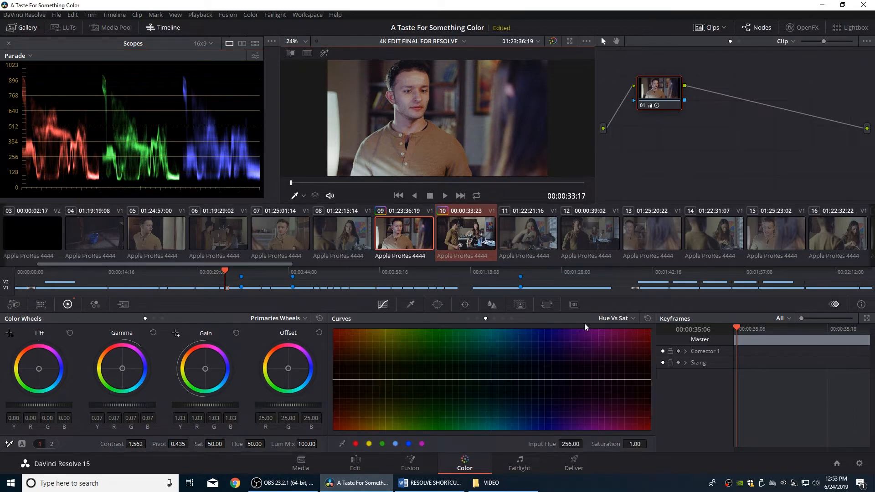
pyautogui.click(467, 318)
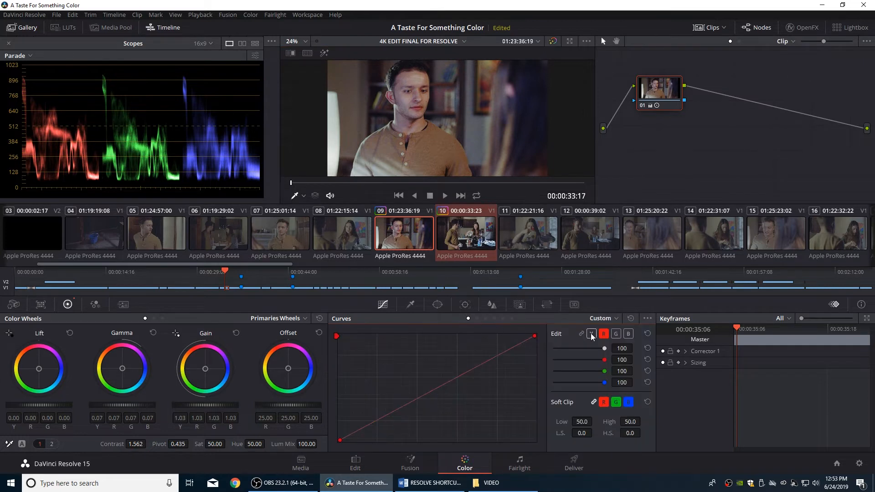
pyautogui.click(486, 363)
pyautogui.click(615, 333)
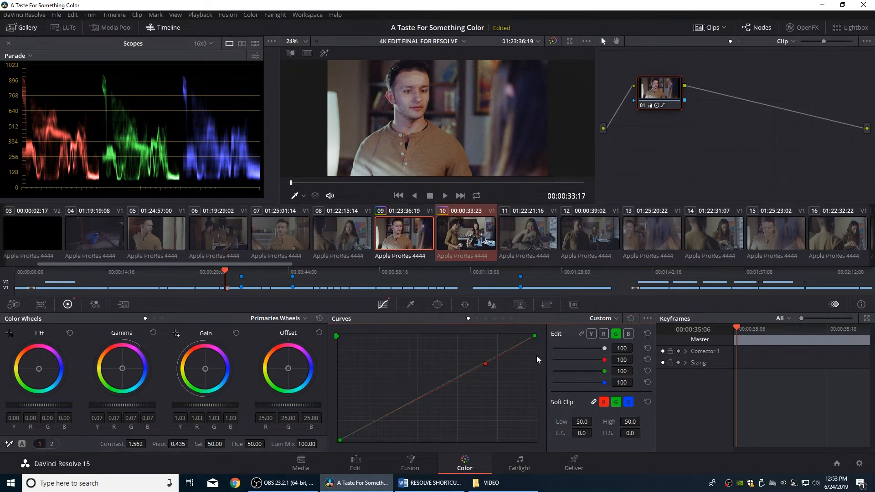
pyautogui.click(452, 378)
# Step: Switch the scope to Histogram and compare the color distribution of clip 10 with that of clip 09
pyautogui.click(28, 56)
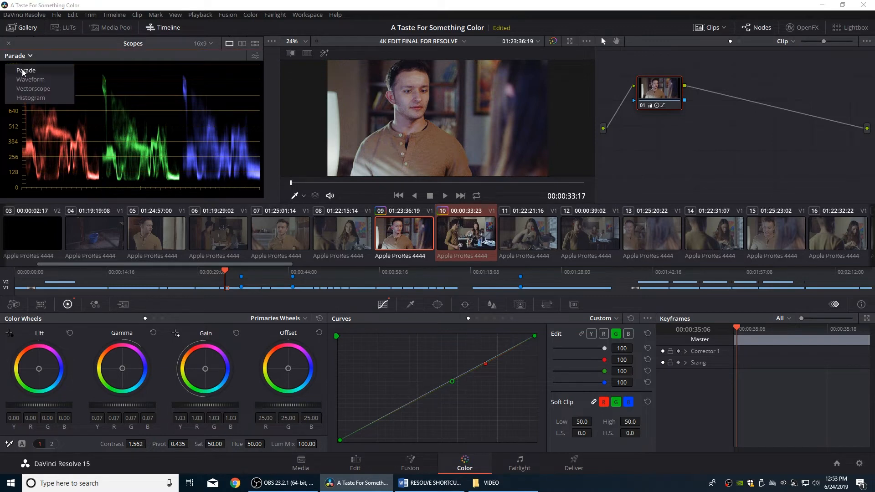
pyautogui.click(37, 96)
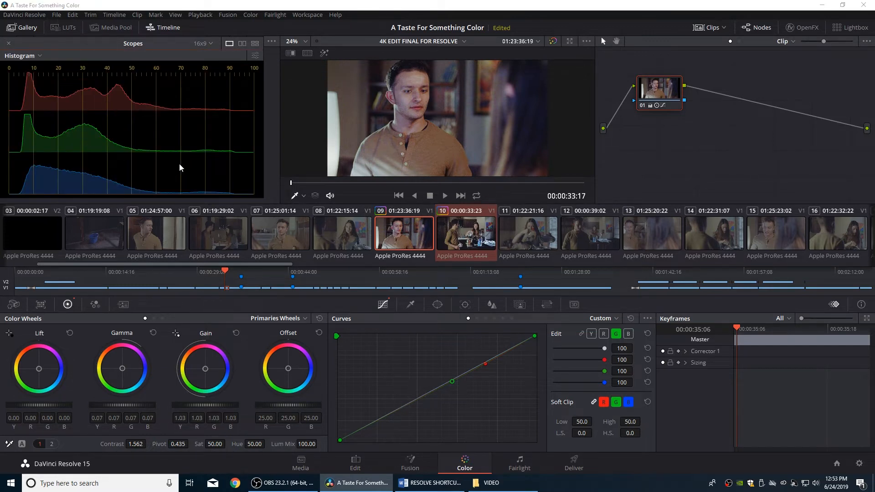
pyautogui.click(469, 228)
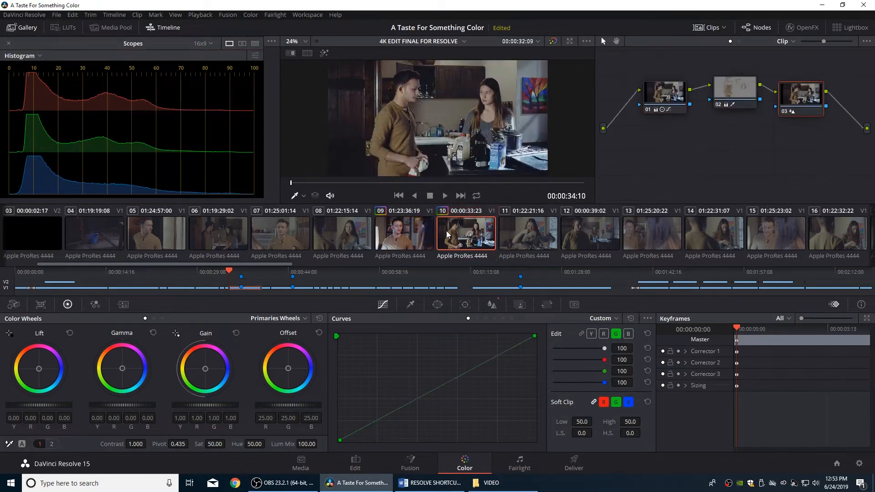
pyautogui.moveTo(229, 270); pyautogui.dragTo(242, 271)
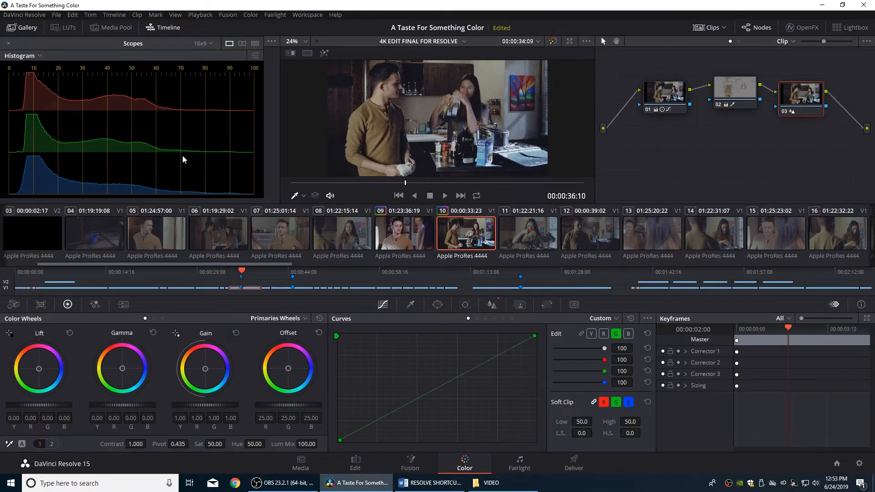
pyautogui.click(404, 233)
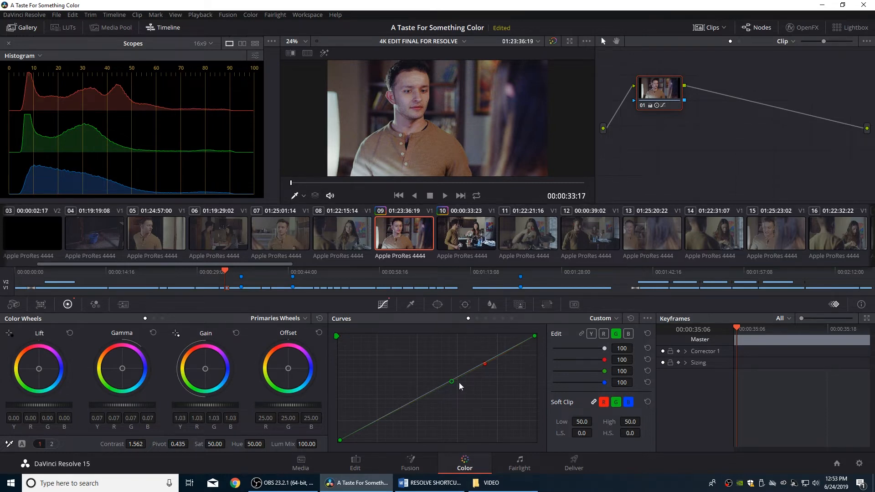
# Step: Move clip 09's red curve point down to just below the diagonal in the midtones and switch the scope to Vectorscope
pyautogui.click(604, 334)
pyautogui.moveTo(484, 365); pyautogui.dragTo(443, 386)
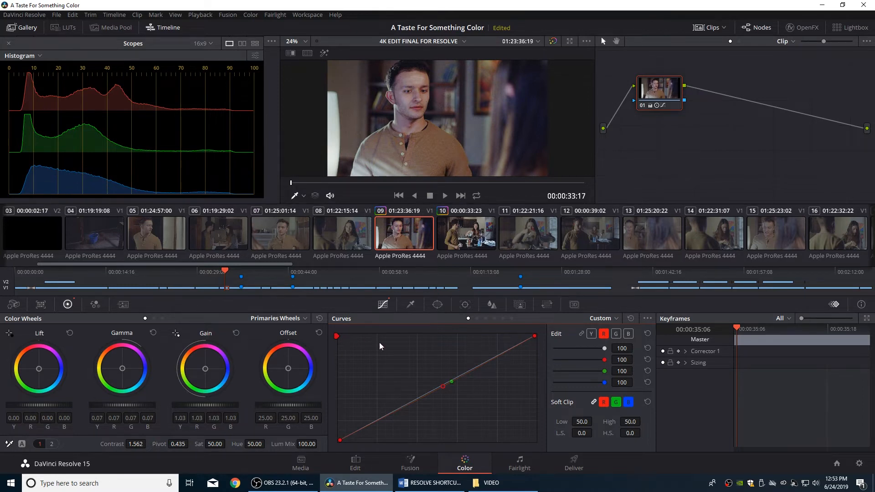
pyautogui.moveTo(443, 387)
pyautogui.mouseDown()
pyautogui.moveTo(442, 396)
pyautogui.moveTo(441, 388)
pyautogui.mouseUp()
pyautogui.click(25, 57)
pyautogui.click(40, 89)
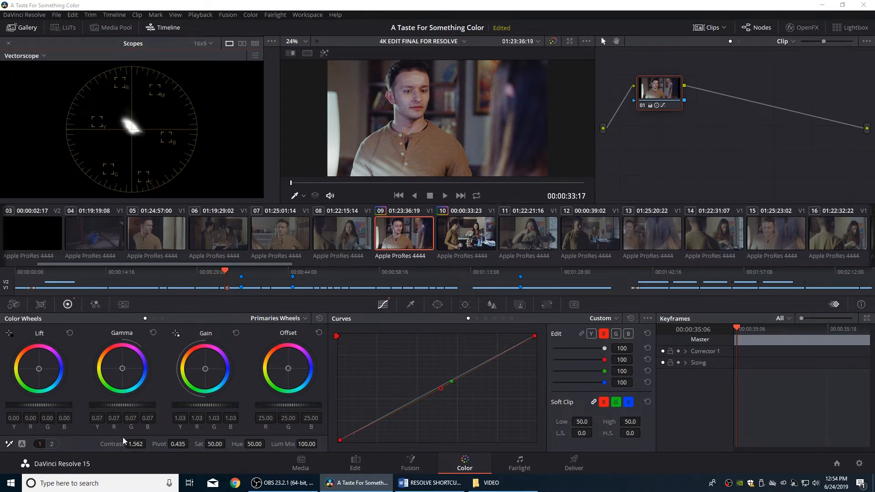
# Step: Try a saturation of 52.80 on clip 09's node 01 and restore it to 50
pyautogui.moveTo(210, 444)
pyautogui.mouseDown()
pyautogui.moveTo(228, 444)
pyautogui.moveTo(214, 443)
pyautogui.mouseUp()
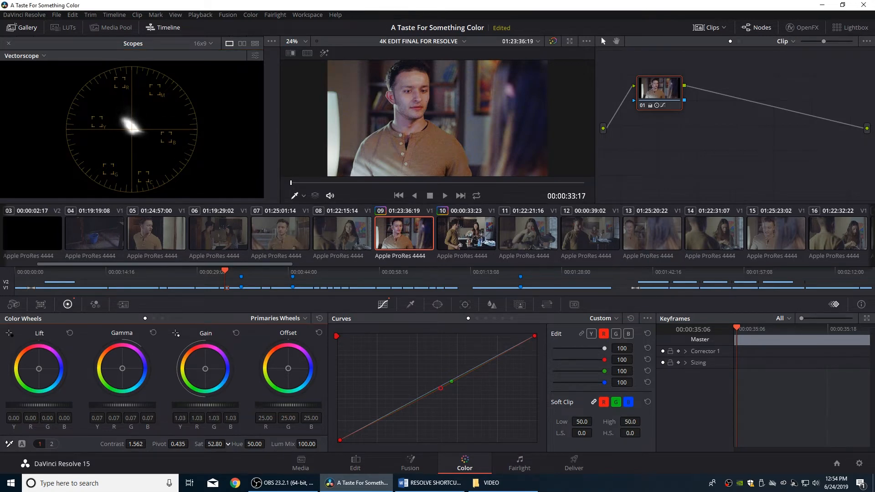
pyautogui.doubleClick(216, 444)
pyautogui.write('50')
pyautogui.press('Return')
# Step: Compare clip 09 with the WIDE SHOT still in an image wipe, placing the wipe edge at the man's face
pyautogui.click(288, 54)
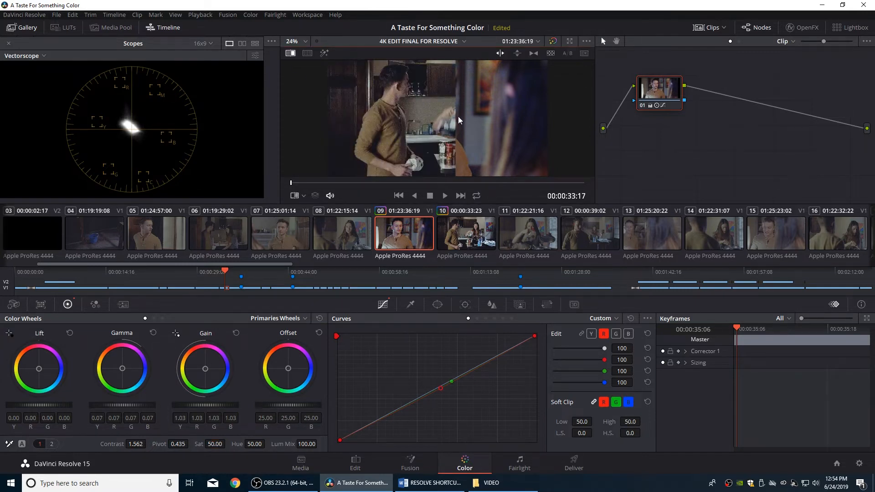
pyautogui.moveTo(456, 113); pyautogui.dragTo(397, 111)
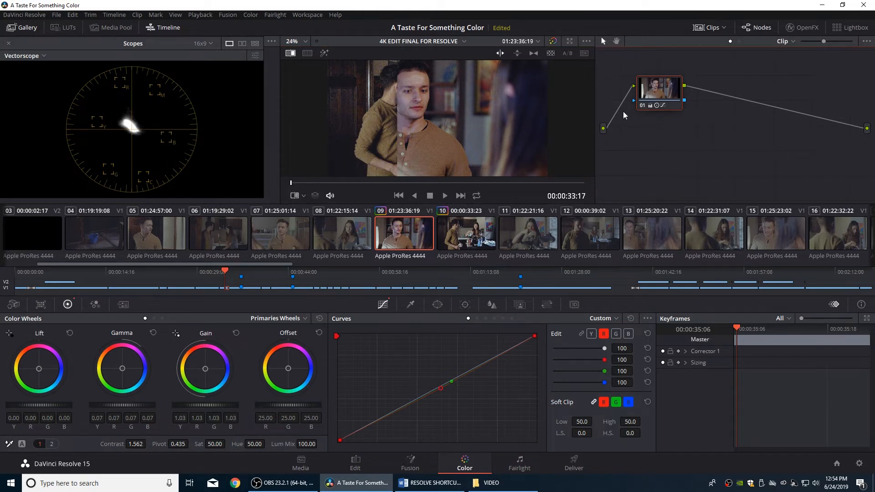
# Step: Add serial node 02 on clip 09, sample the man's facial skin with the HSL qualifier and highlight the selection without the wipe
pyautogui.hotkey('alt', 's')
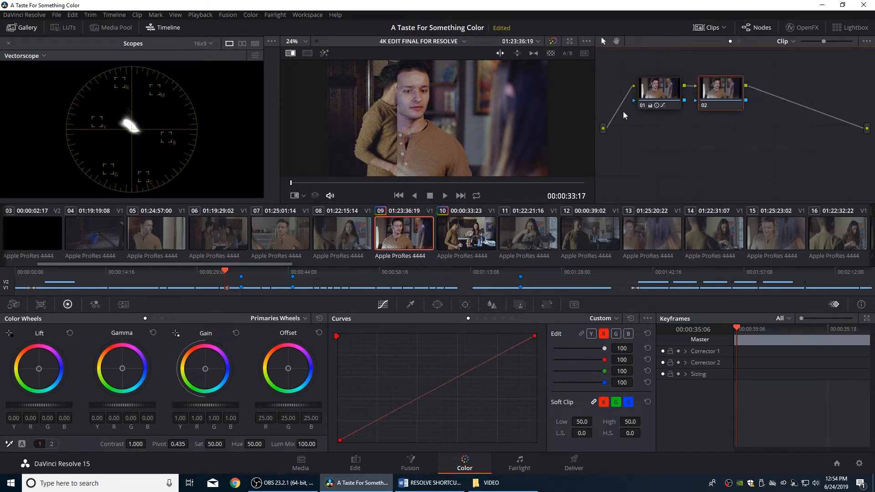
pyautogui.click(409, 303)
pyautogui.click(428, 97)
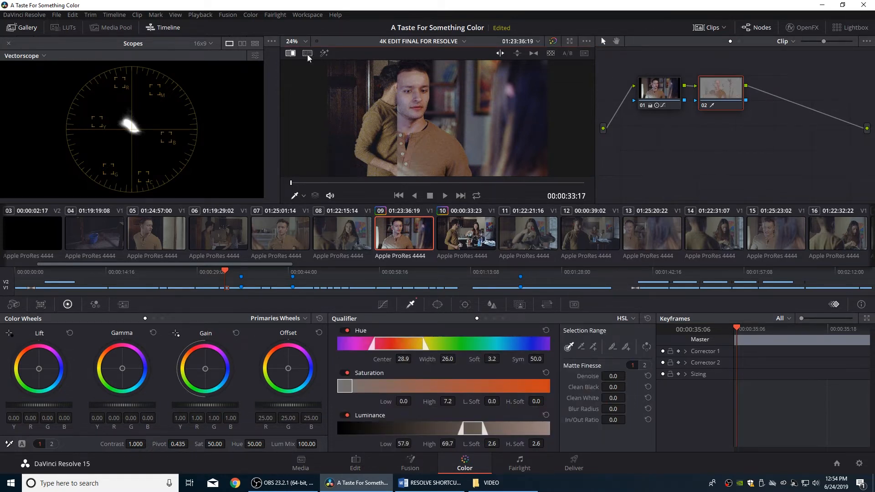
pyautogui.click(324, 53)
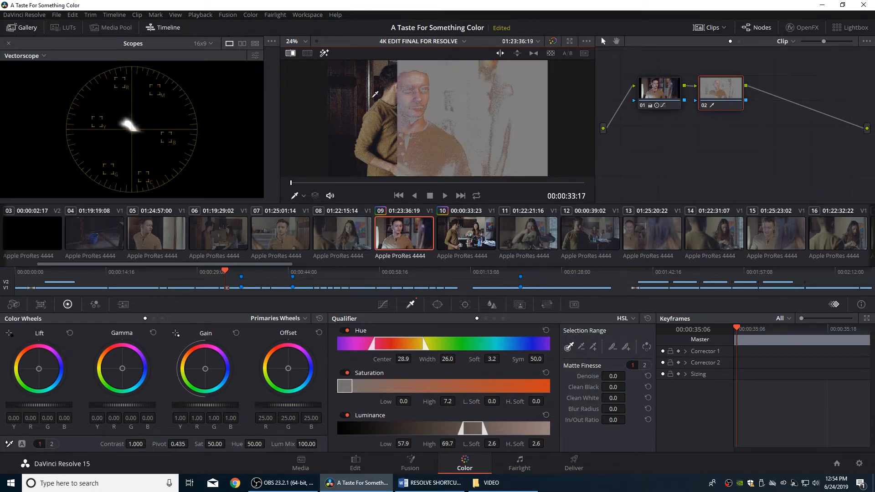
pyautogui.click(295, 55)
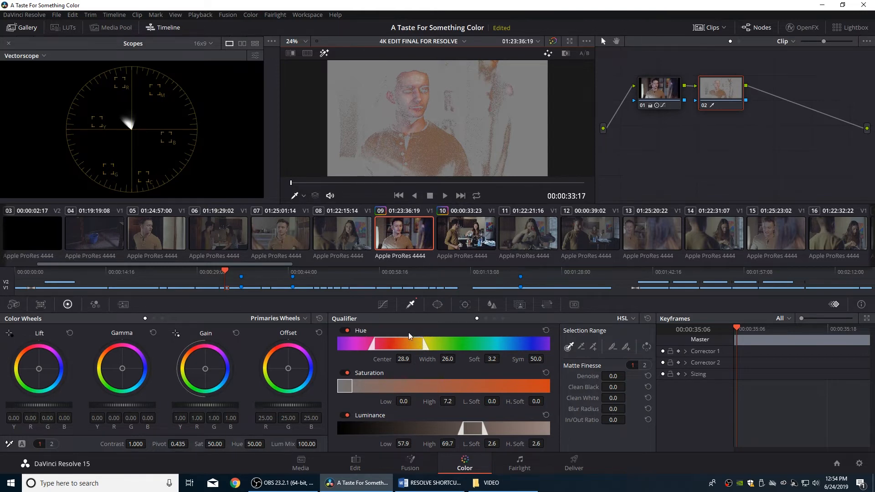
# Step: Refine the skin qualifier to hue center 27.8 and width 25.0, saturation high 7.3 with softness 4.3 and 4.1, and luminance 56.2 to 68.3
pyautogui.moveTo(442, 397); pyautogui.dragTo(546, 401)
pyautogui.moveTo(446, 359); pyautogui.dragTo(420, 359)
pyautogui.moveTo(448, 443); pyautogui.dragTo(414, 443)
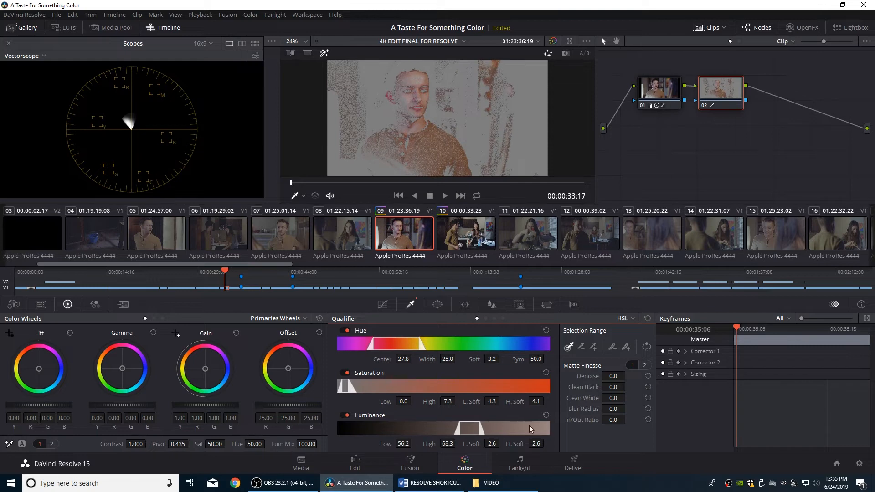
# Step: Set the matte finesse to denoise 3.5, clean black 3.2, clean white 2.5 and blur radius 5.9, and replace the highlight with the still wipe
pyautogui.moveTo(611, 409); pyautogui.dragTo(608, 387)
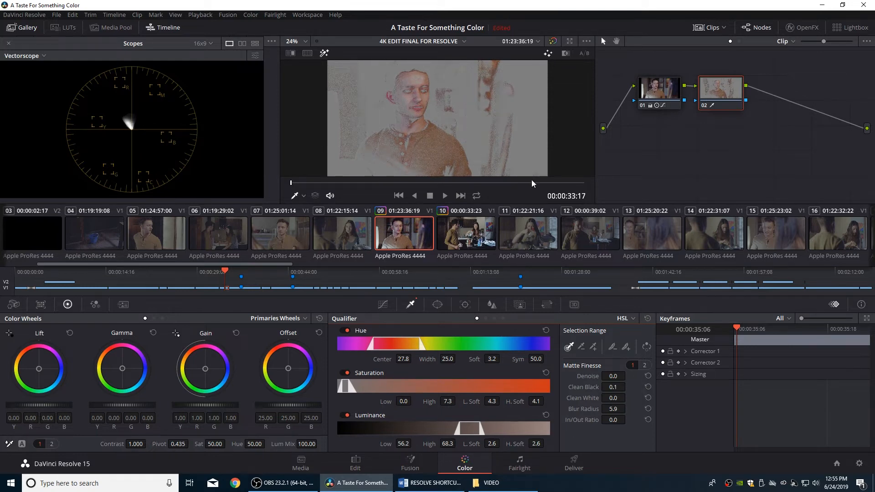
pyautogui.moveTo(613, 387); pyautogui.dragTo(627, 386)
pyautogui.moveTo(627, 387); pyautogui.dragTo(627, 397)
pyautogui.moveTo(619, 397); pyautogui.dragTo(607, 376)
pyautogui.click(324, 54)
pyautogui.click(290, 52)
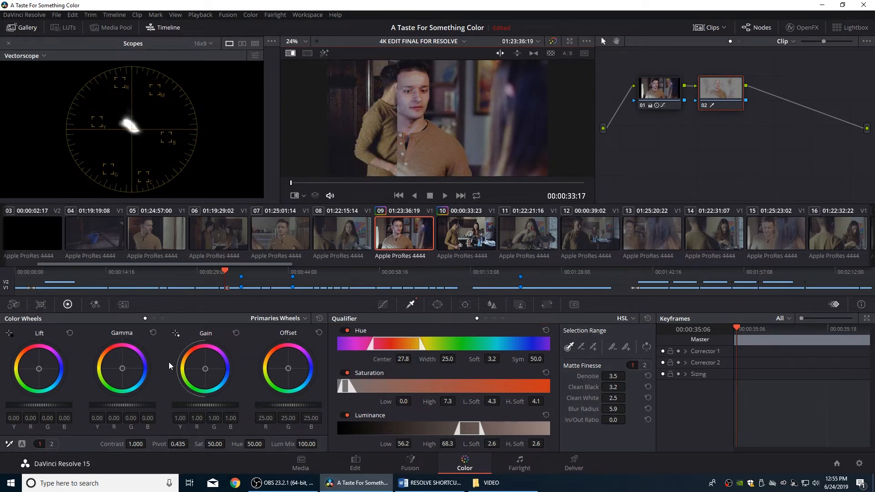
# Step: Warm the skin-tone gamma on node 02 to red 0.02 and blue -0.02, and nudge node 01's gamma slightly towards orange
pyautogui.moveTo(122, 368); pyautogui.dragTo(119, 366)
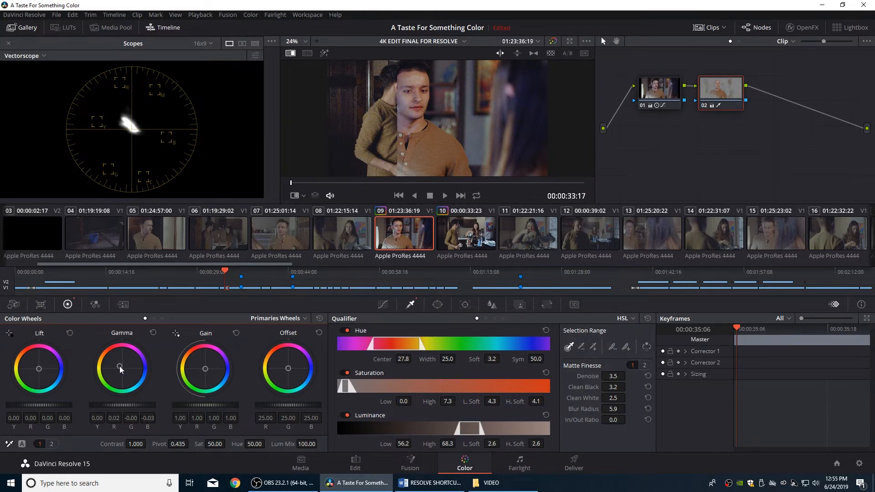
pyautogui.moveTo(120, 366); pyautogui.dragTo(120, 366)
pyautogui.click(650, 94)
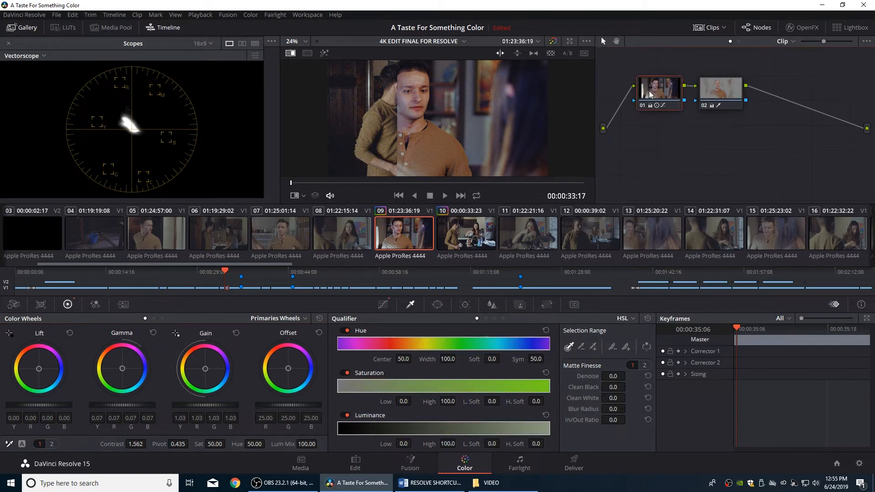
pyautogui.click(121, 370)
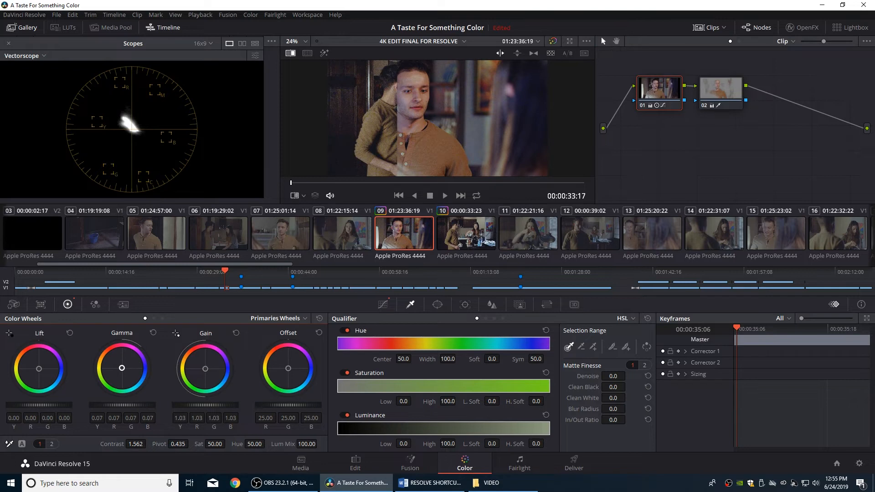
pyautogui.moveTo(121, 368); pyautogui.dragTo(121, 367)
pyautogui.click(726, 97)
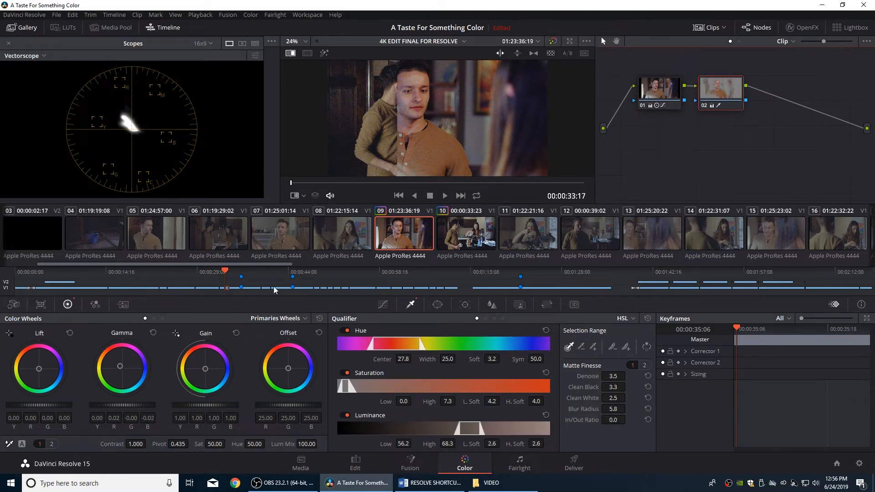
# Step: On node 01, balance gamma to red 0.08, green 0.07, blue 0.07 and lower saturation to 45.80, moving the wipe edge off the man's face
pyautogui.click(665, 96)
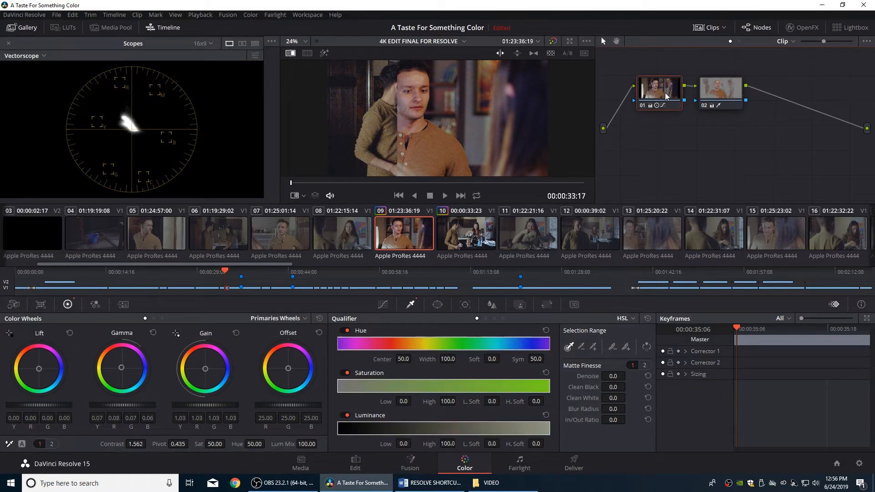
pyautogui.click(153, 333)
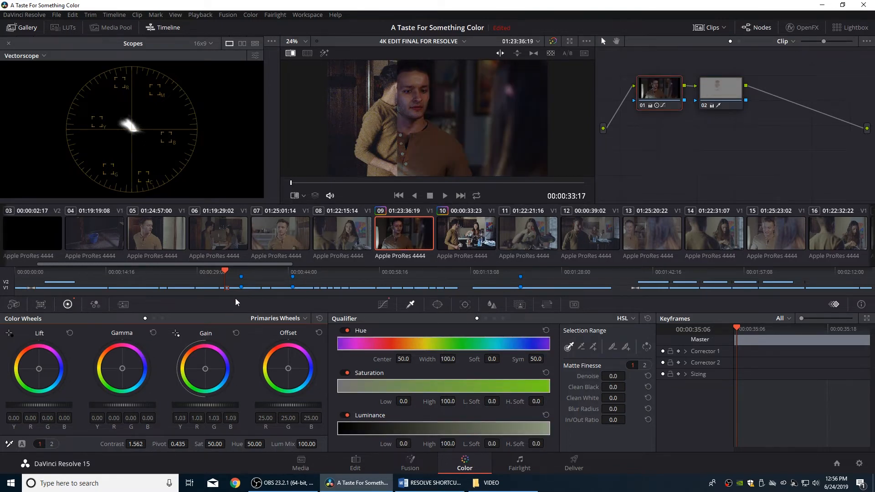
pyautogui.hotkey('ctrl', 'z')
pyautogui.moveTo(121, 367); pyautogui.dragTo(123, 369)
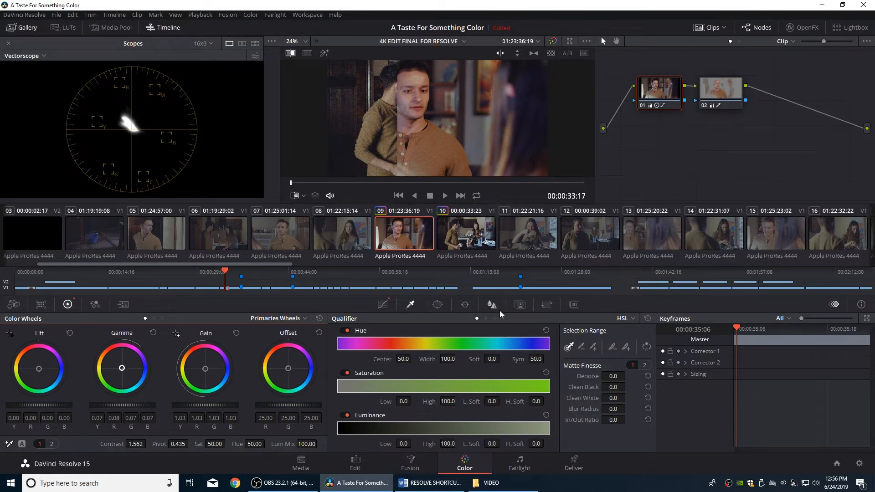
pyautogui.moveTo(397, 155); pyautogui.dragTo(383, 157)
pyautogui.moveTo(219, 440); pyautogui.dragTo(217, 441)
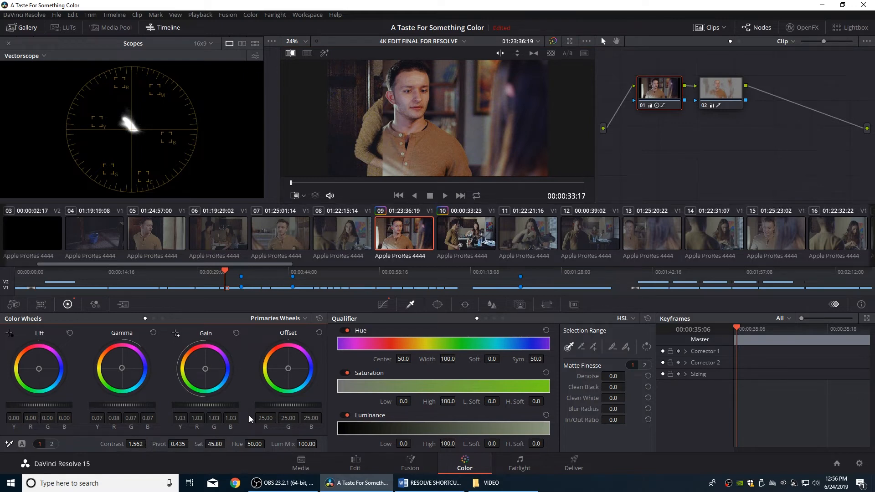
# Step: Add serial node 03 on clip 09, sharpen it with a blur radius of 0.47, and check the result against clip 10
pyautogui.click(716, 88)
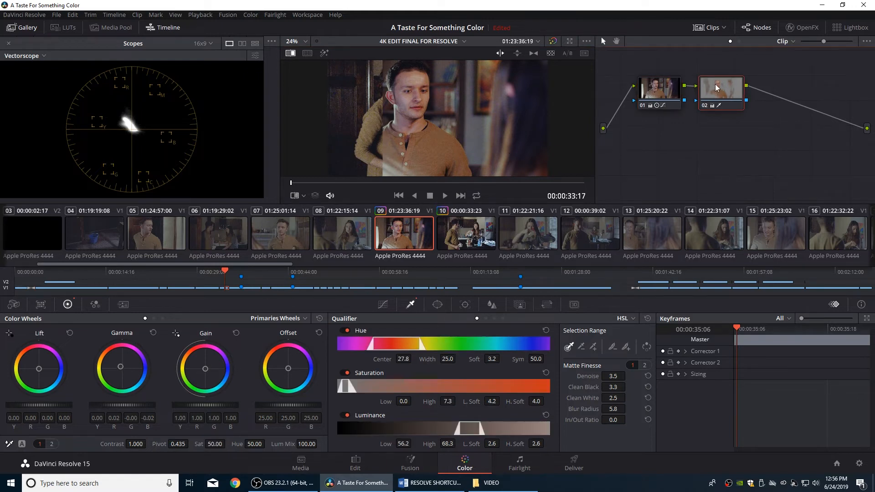
pyautogui.hotkey('alt', 's')
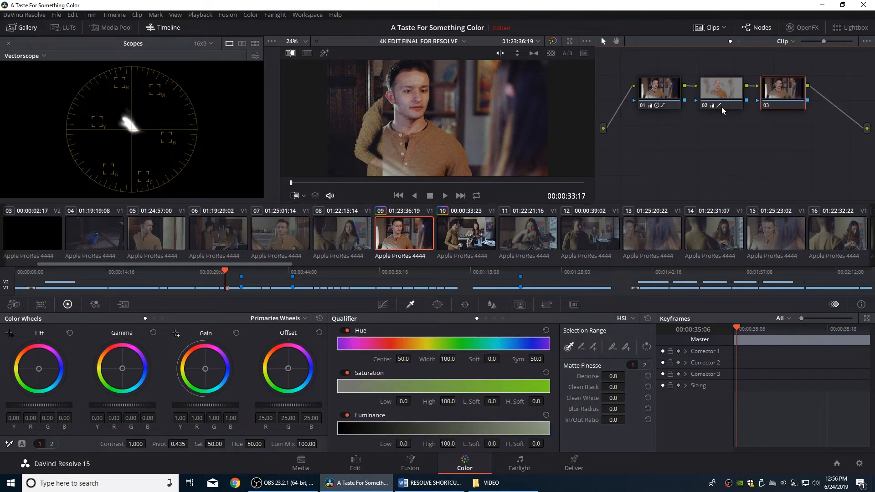
pyautogui.click(491, 305)
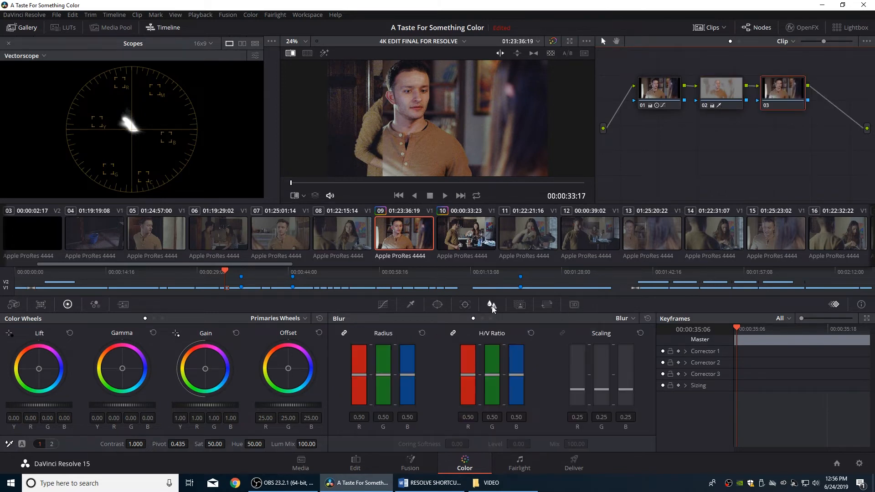
pyautogui.moveTo(411, 376); pyautogui.dragTo(410, 377)
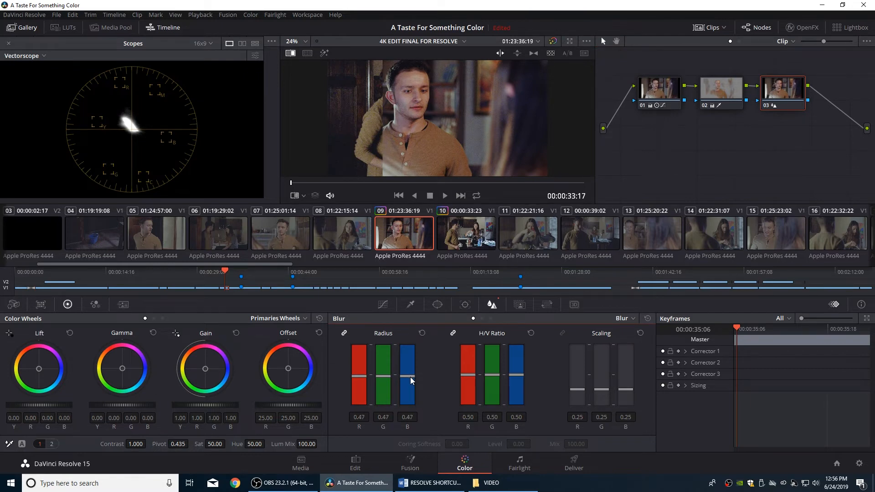
pyautogui.click(470, 231)
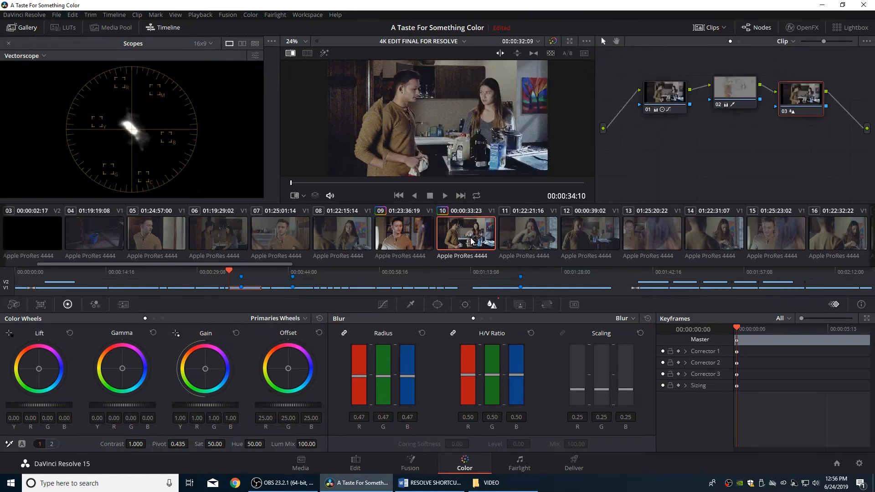
pyautogui.click(400, 238)
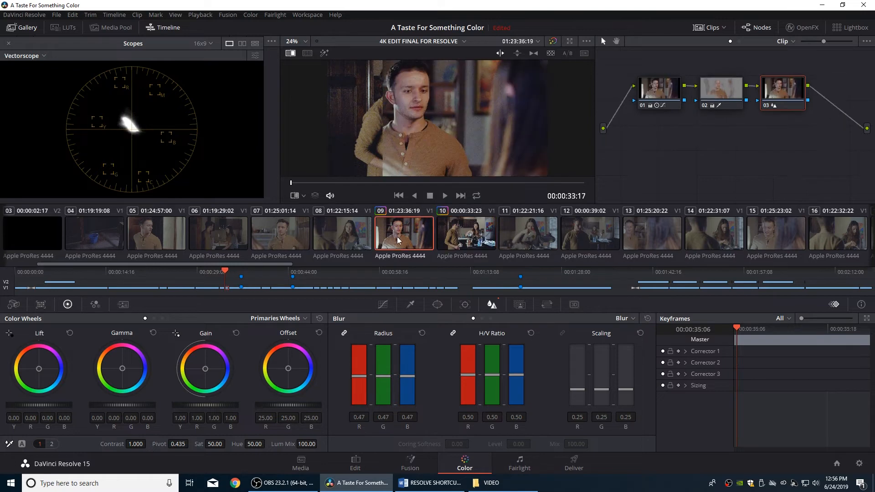
# Step: Turn off the still wipe and compare clip 09 with and without its grade in full-screen view
pyautogui.click(291, 53)
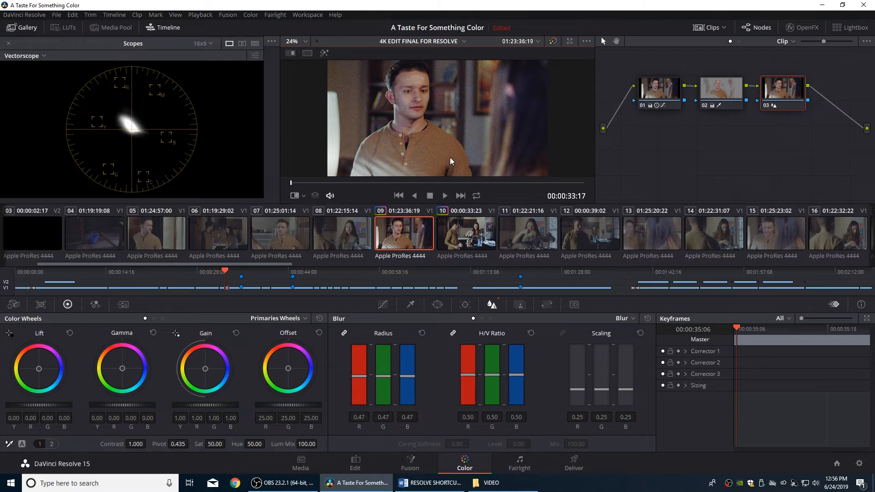
pyautogui.hotkey('ctrl', 'f')
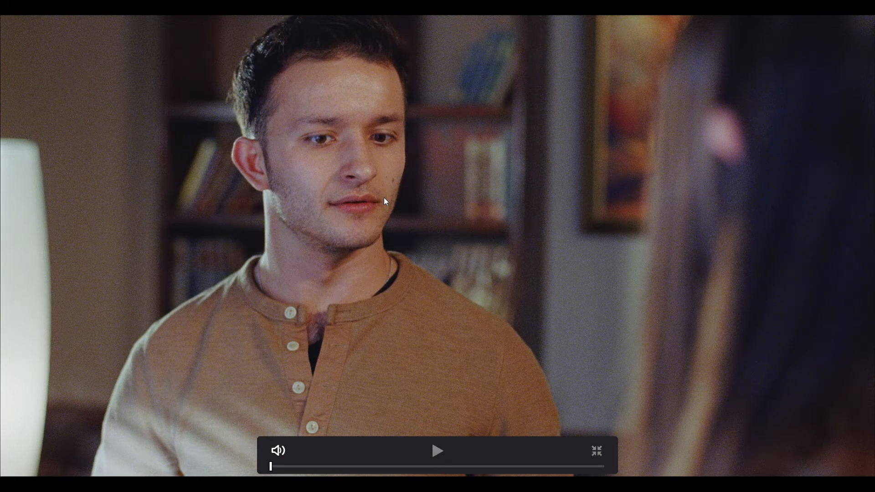
pyautogui.hotkey('shift', 'd')
pyautogui.hotkey('shift', 'd')
pyautogui.hotkey('shift', 'd')
pyautogui.hotkey('shift', 'd')
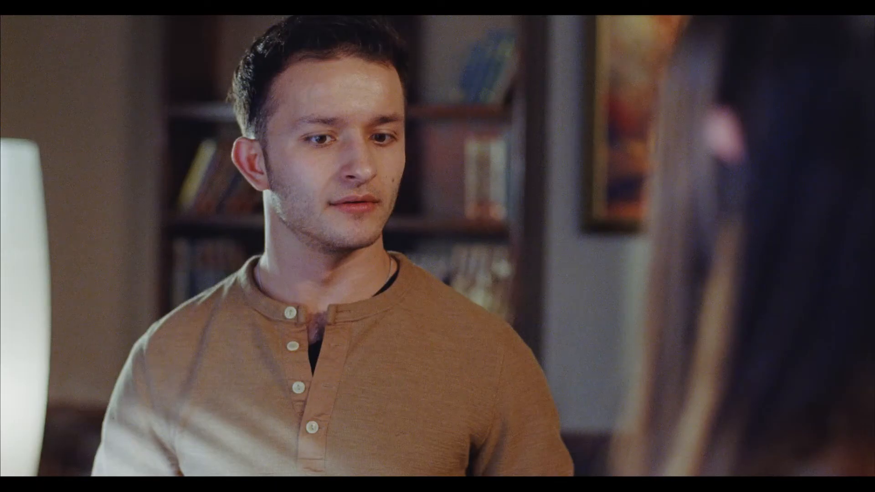
pyautogui.press('Escape')
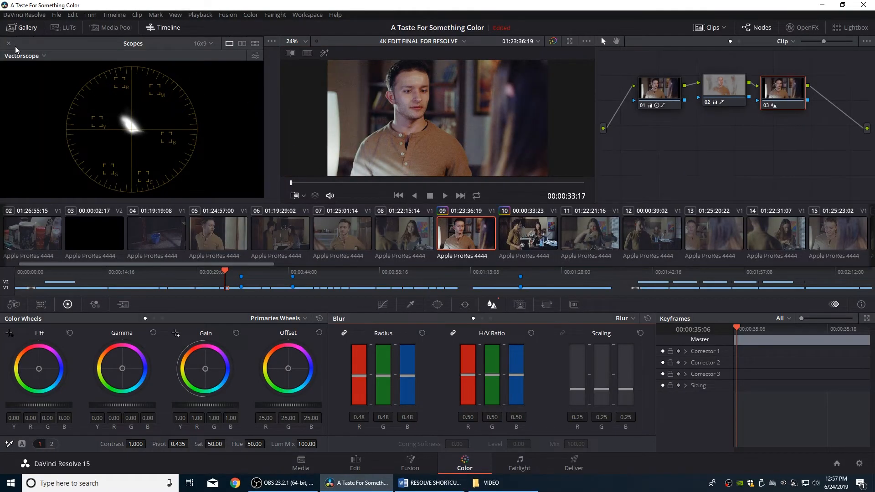
# Step: Close the scopes, grab a gallery still of clip 09's grade and label it OTS BASIL
pyautogui.click(9, 43)
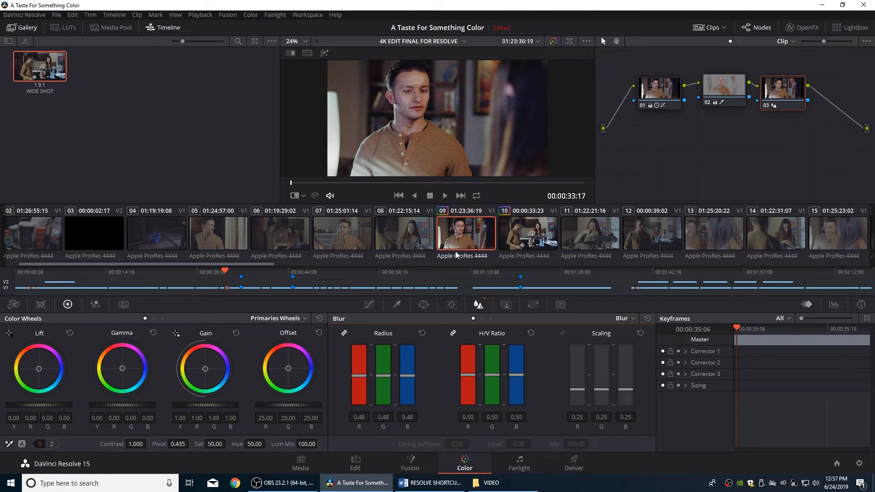
pyautogui.hotkey('ctrl', 'alt', 'g')
pyautogui.click(54, 88)
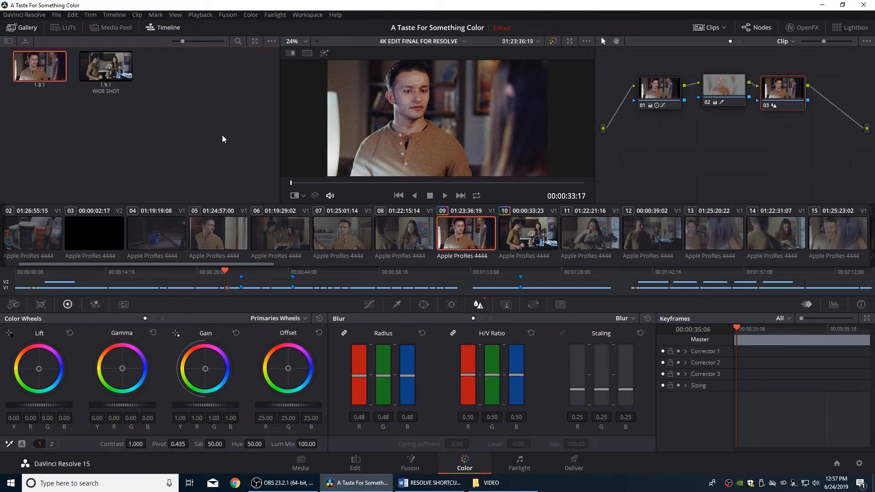
pyautogui.write('OTS BASIL')
pyautogui.press('Return')
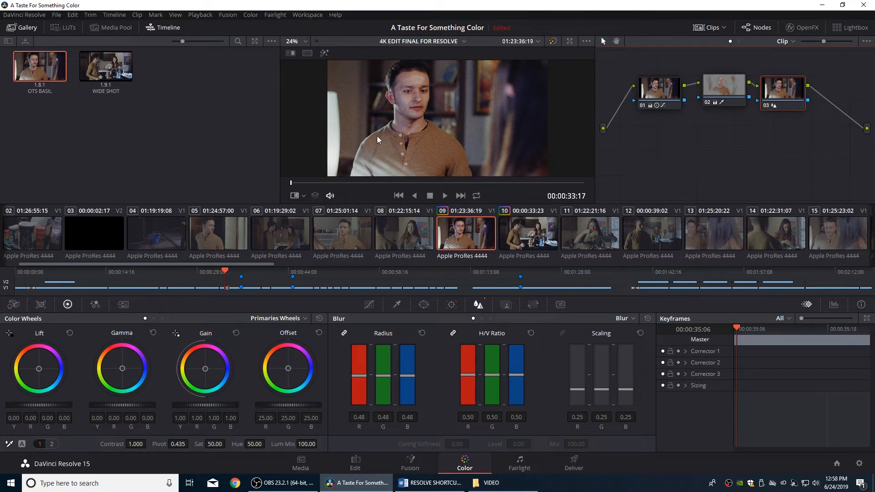
# Step: Select clip 08, the over-the-shoulder shot of the woman, and shift its node 01 within the node graph
pyautogui.click(597, 240)
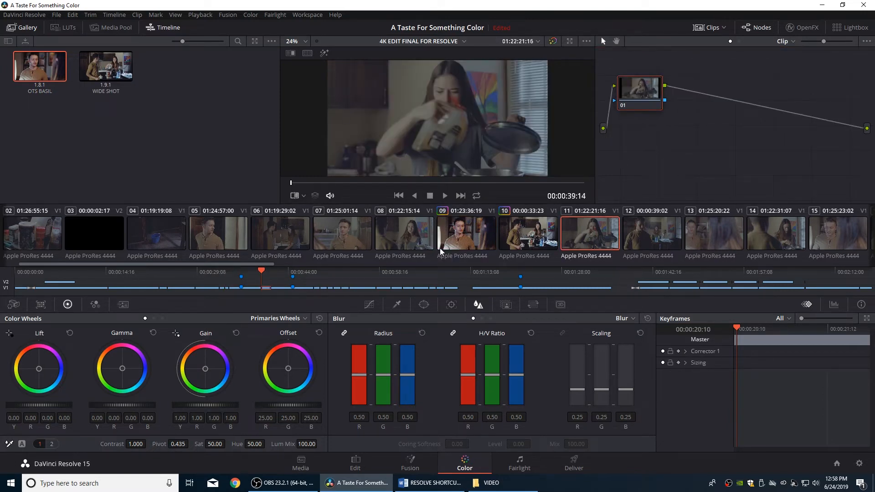
pyautogui.click(422, 247)
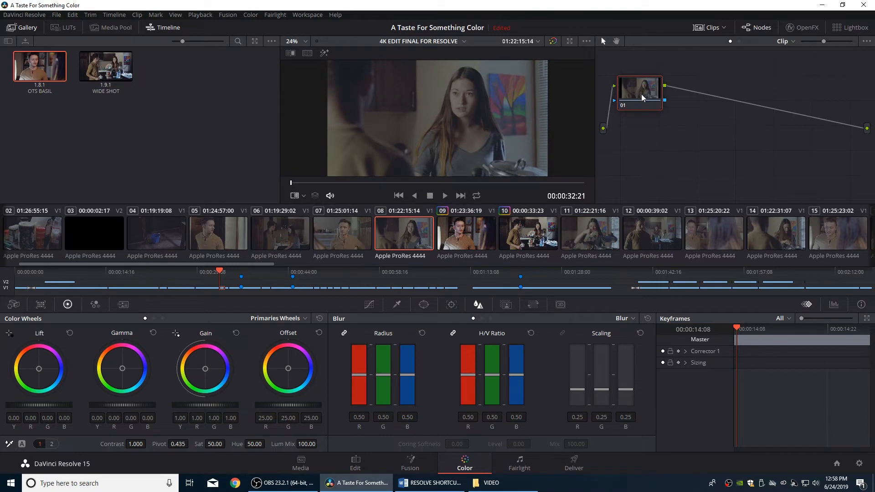
pyautogui.moveTo(643, 96); pyautogui.dragTo(662, 95)
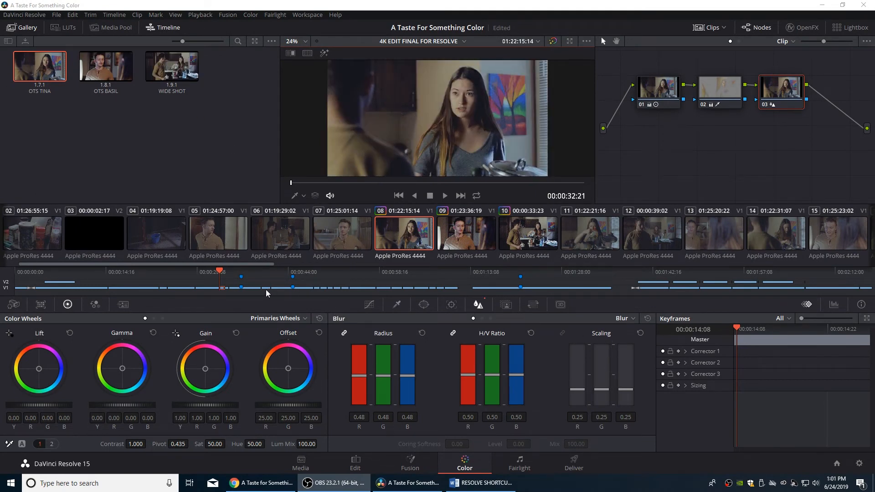
# Step: Scrub clip 04 to the woman standing at the sink and apply the WIDE SHOT still's grade to it
pyautogui.click(225, 239)
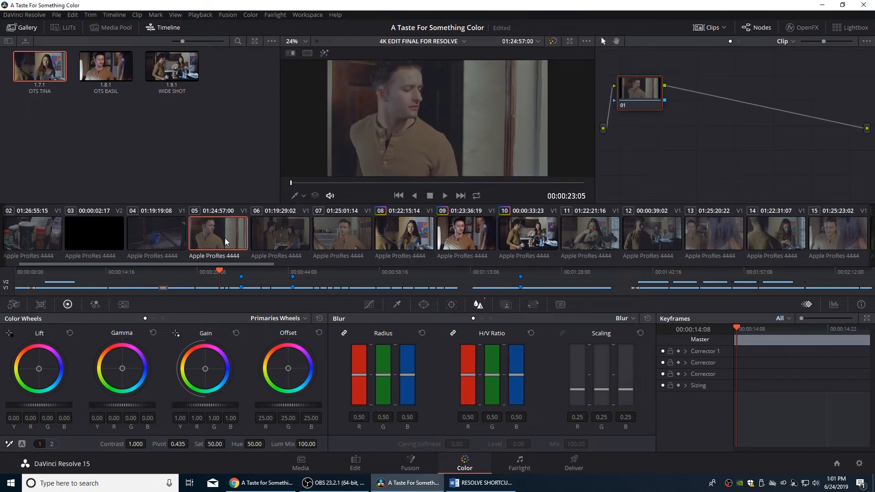
pyautogui.click(177, 236)
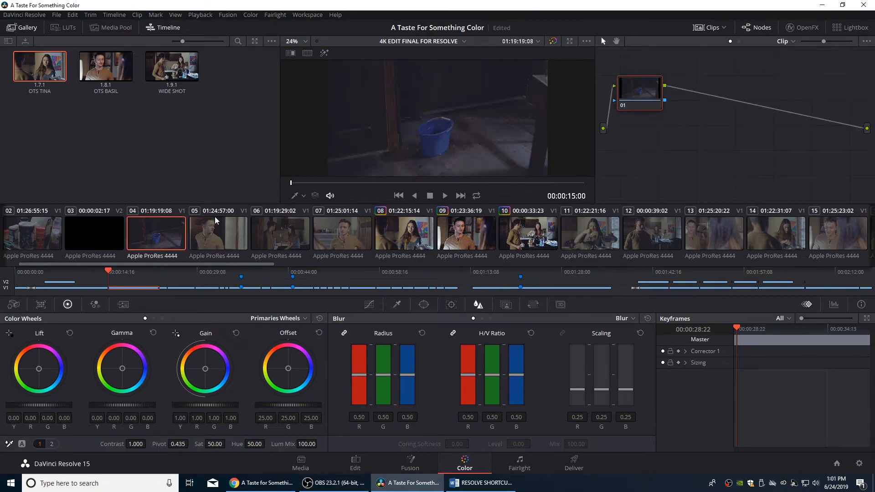
pyautogui.moveTo(317, 182); pyautogui.dragTo(501, 184)
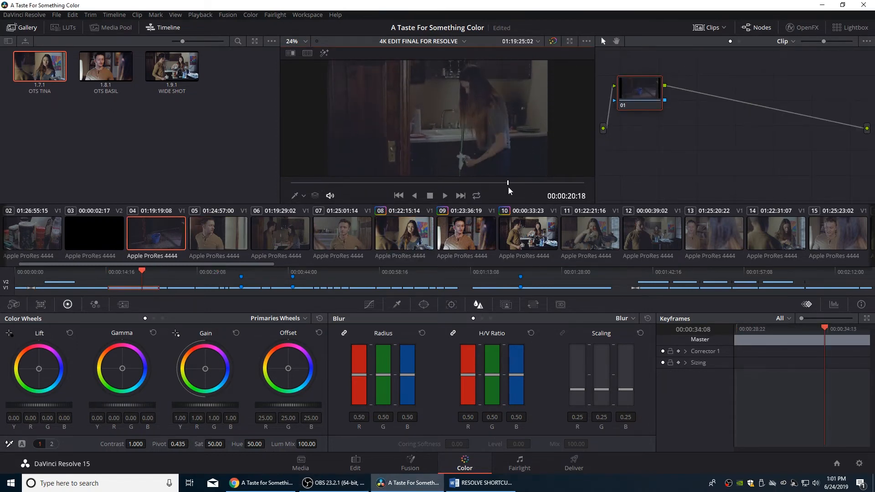
pyautogui.doubleClick(172, 72)
# Step: Raise node 01's gamma on clip 04 to 0.15 using the waveform scope, and return to the gallery
pyautogui.click(655, 95)
pyautogui.hotkey('ctrl', 'shift', 'w')
pyautogui.click(32, 57)
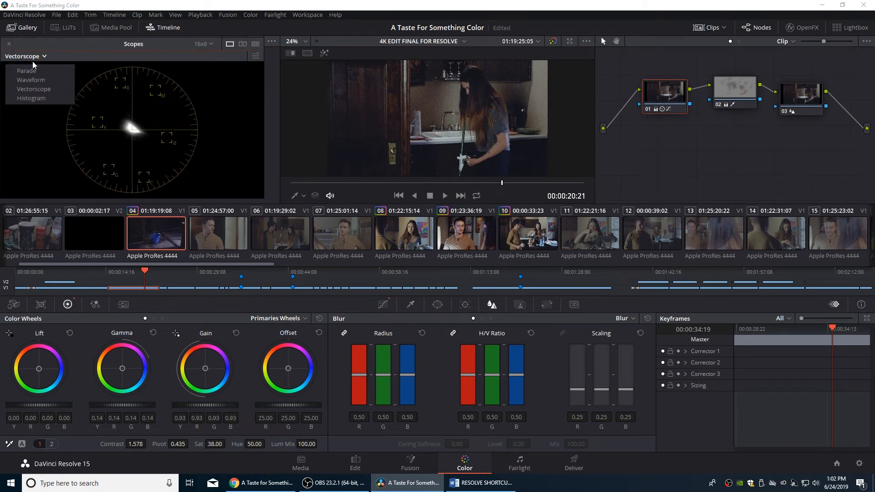
pyautogui.click(34, 78)
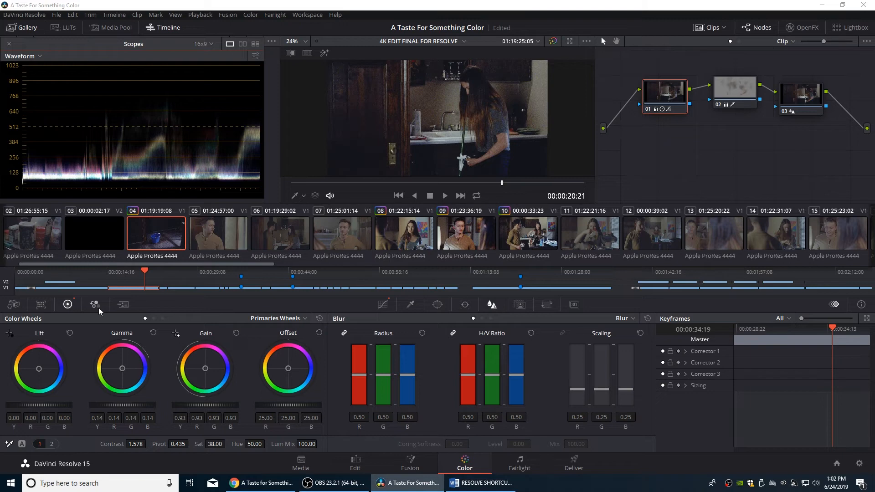
pyautogui.moveTo(122, 405); pyautogui.dragTo(127, 404)
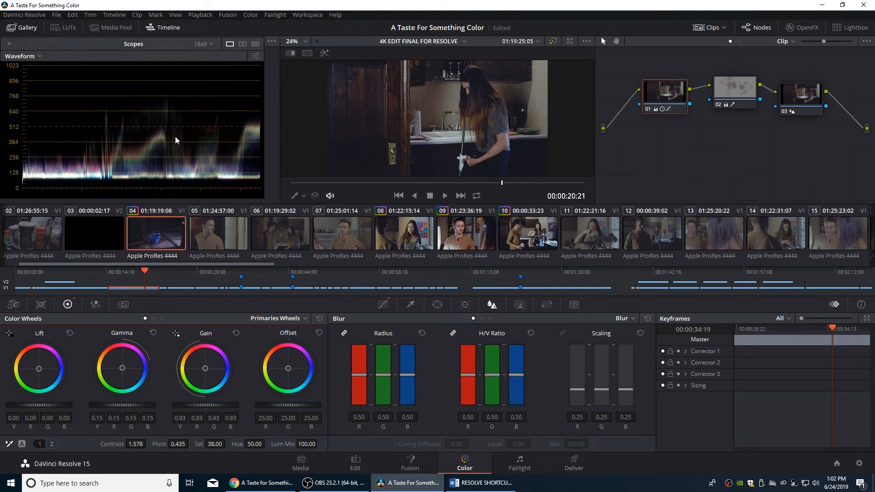
pyautogui.click(22, 27)
# Step: Apply the OTS BASIL grade to clip 05, reduce node 01's contrast to 1.524 and fine-tune its master gamma
pyautogui.click(212, 236)
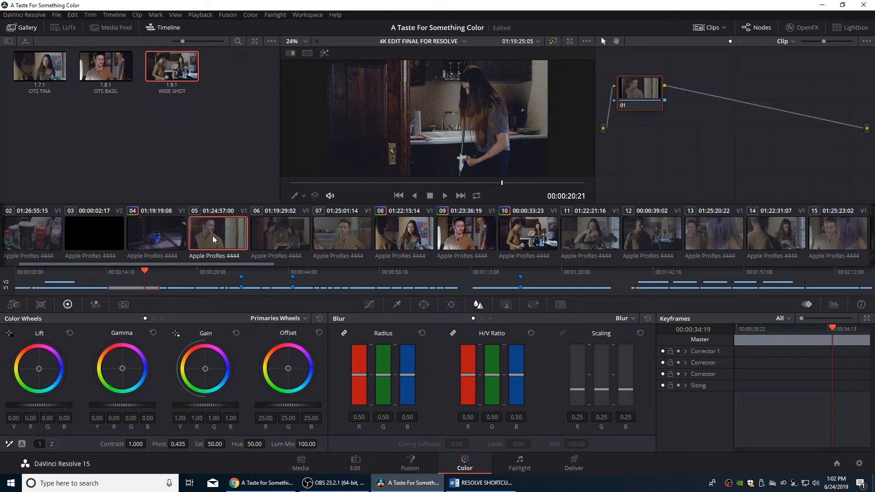
pyautogui.middleClick(111, 65)
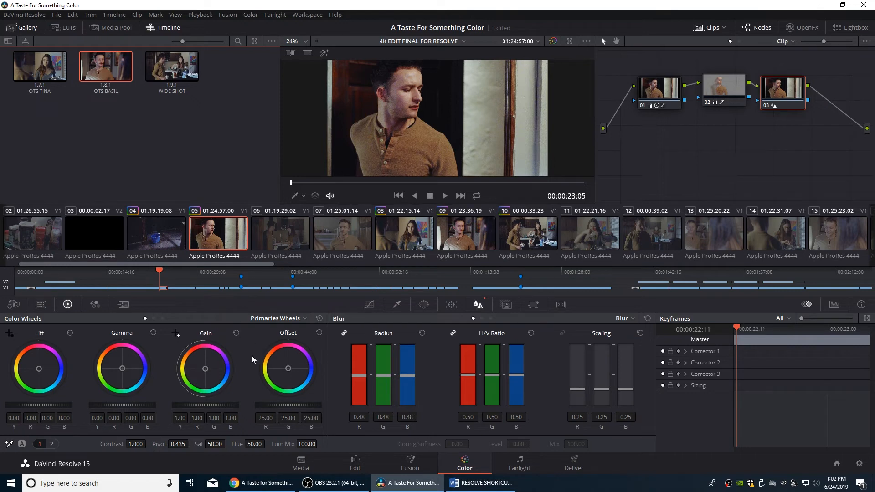
pyautogui.click(656, 94)
pyautogui.moveTo(137, 444); pyautogui.dragTo(132, 444)
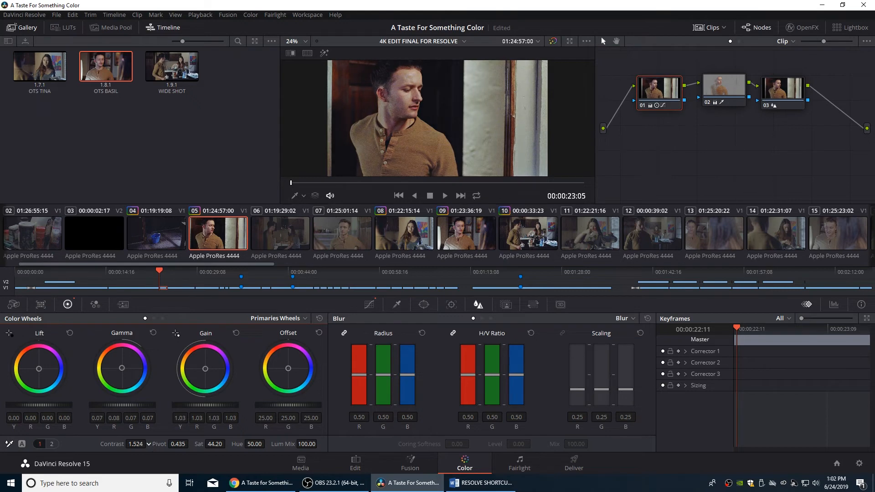
pyautogui.moveTo(131, 404); pyautogui.dragTo(130, 405)
# Step: Apply the WIDE SHOT still's grade to clip 06
pyautogui.click(272, 238)
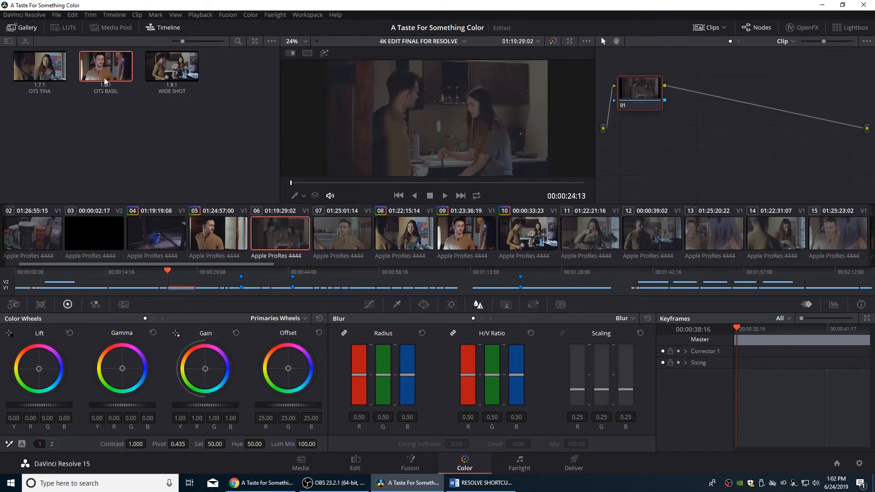
pyautogui.middleClick(179, 73)
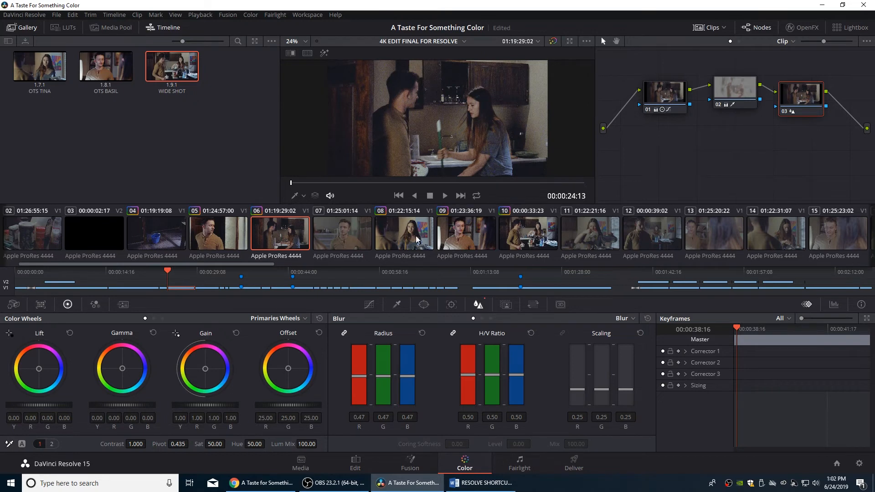
# Step: Apply the OTS BASIL still's grade to clip 07 and the OTS TINA still's grade to clip 11
pyautogui.click(349, 238)
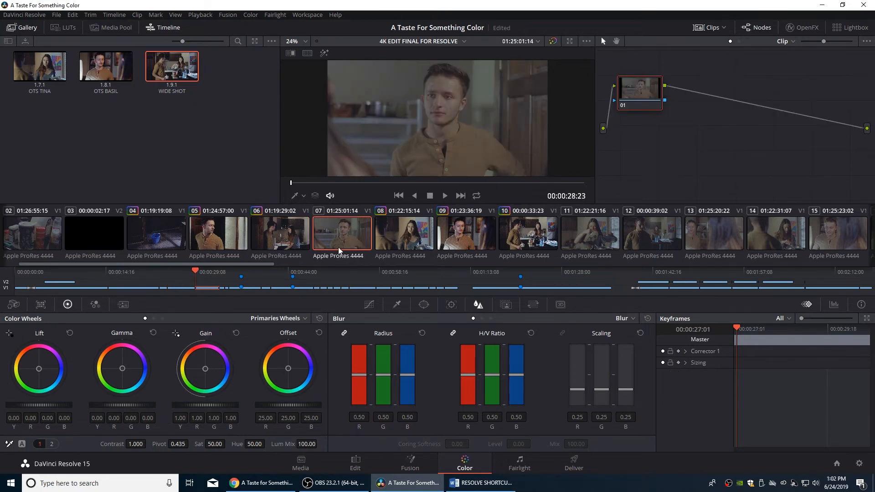
pyautogui.doubleClick(119, 70)
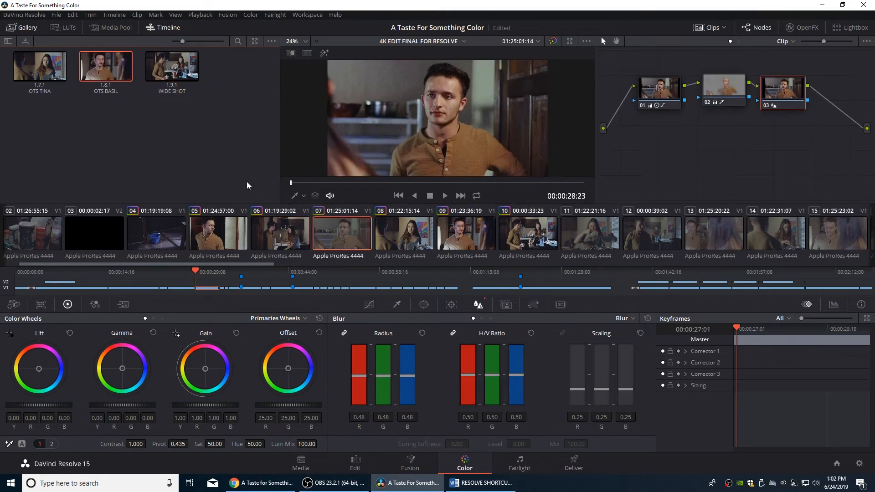
pyautogui.click(401, 244)
pyautogui.click(458, 245)
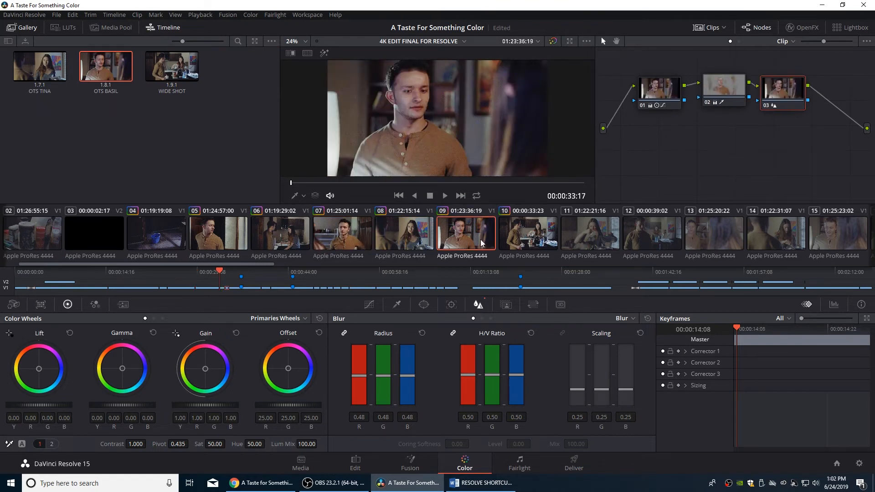
pyautogui.click(537, 243)
pyautogui.click(572, 234)
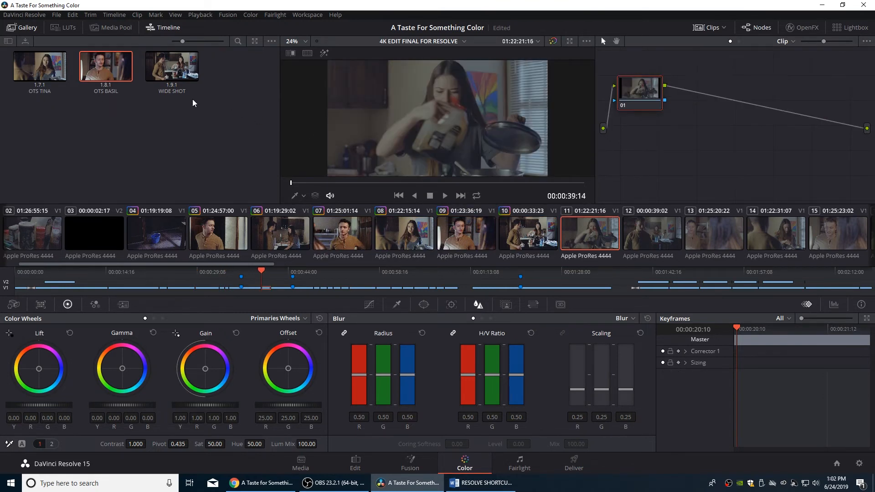
pyautogui.doubleClick(53, 80)
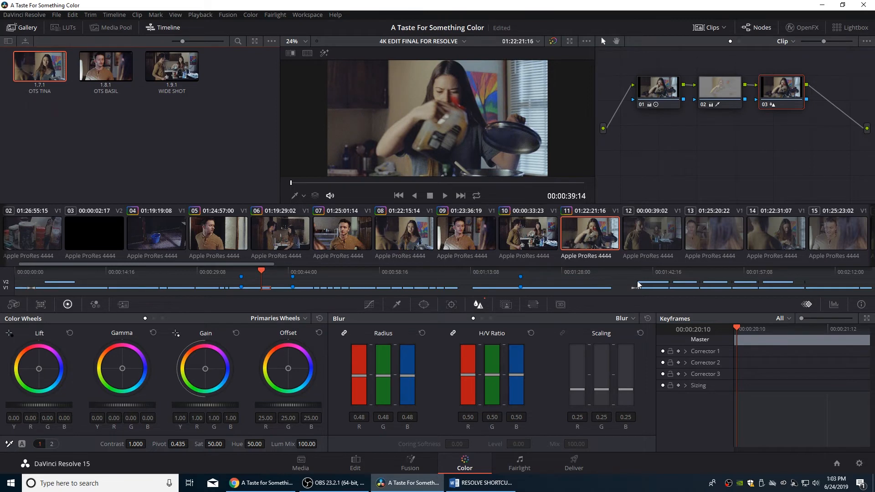
# Step: Apply the WIDE SHOT still's grade to clip 12 and set node 01's gain to 0.84 and gamma to 0.17
pyautogui.click(649, 237)
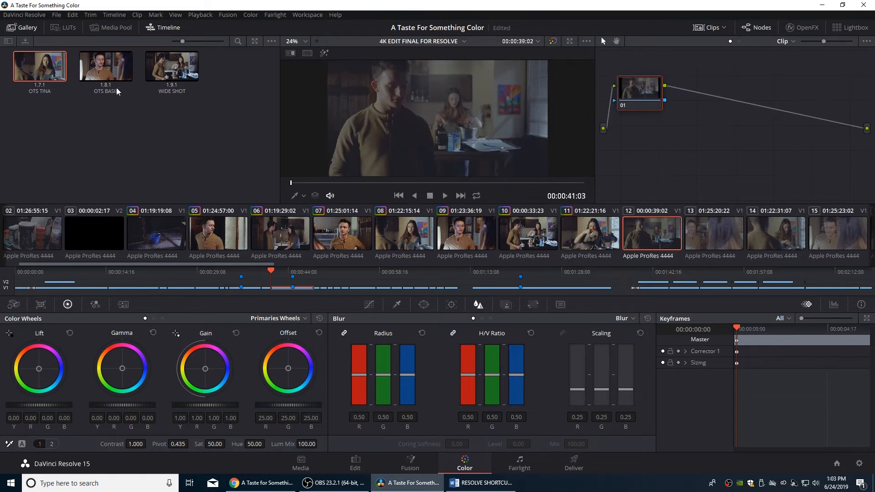
pyautogui.doubleClick(162, 75)
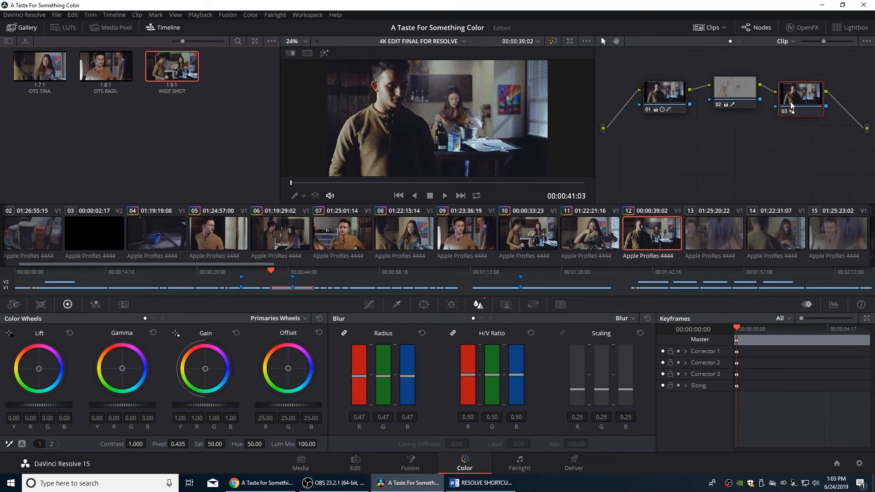
pyautogui.click(672, 102)
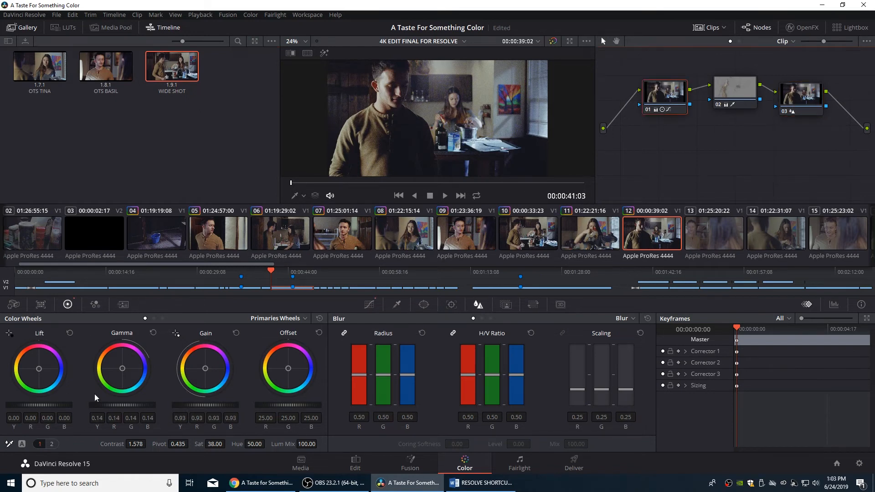
pyautogui.moveTo(210, 407); pyautogui.dragTo(192, 407)
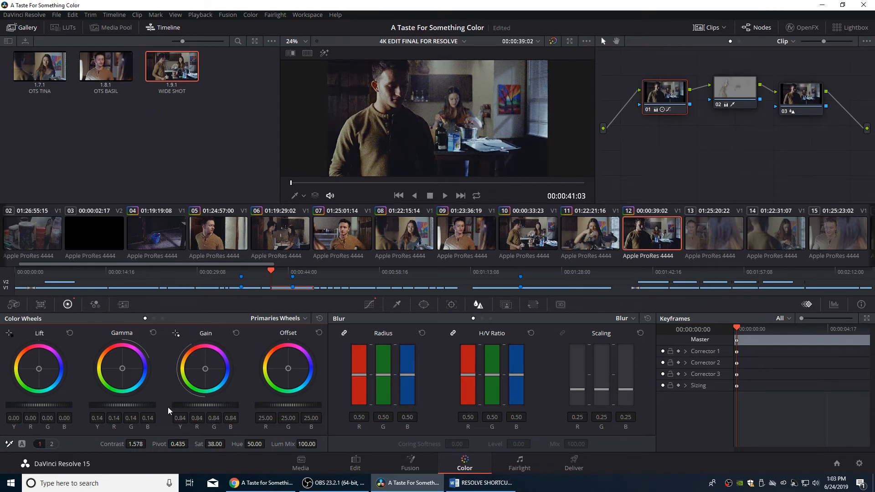
pyautogui.moveTo(122, 405); pyautogui.dragTo(128, 405)
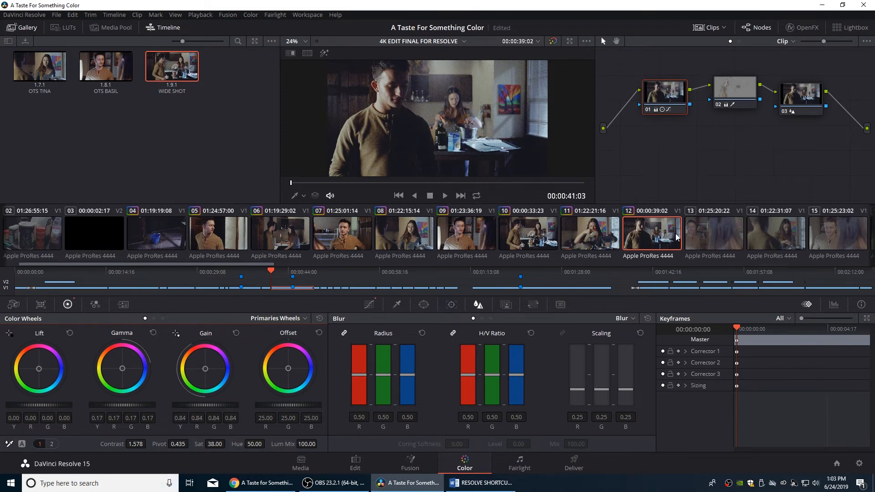
# Step: Apply the OTS BASIL still's grade to clip 13 and move on to the next clip
pyautogui.click(741, 230)
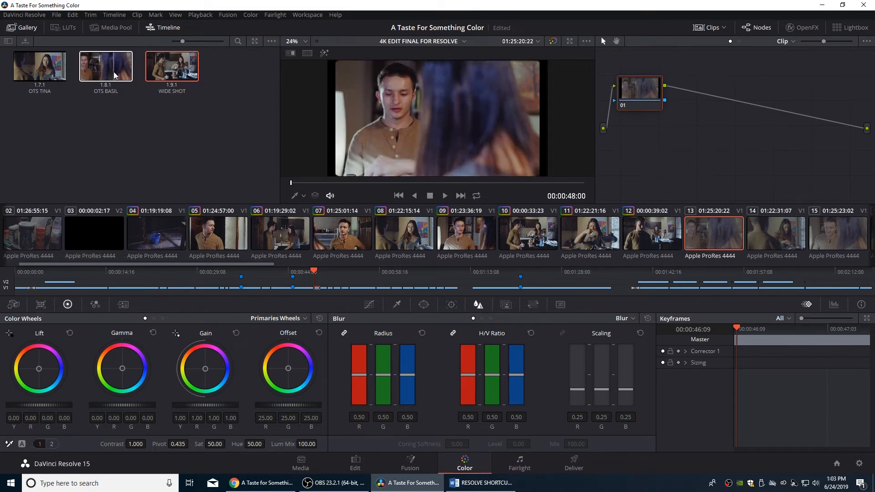
pyautogui.click(115, 75)
pyautogui.press('Down')
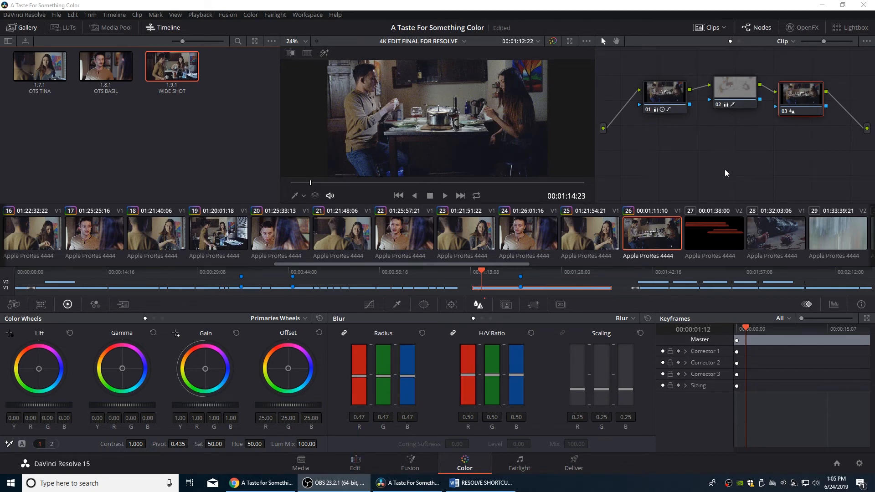
# Step: Straighten and reframe clip 26 with input sizing: rotate 1.300, zoom 1.094 and tilt -22.000, checking it in the enlarged viewer
pyautogui.click(654, 93)
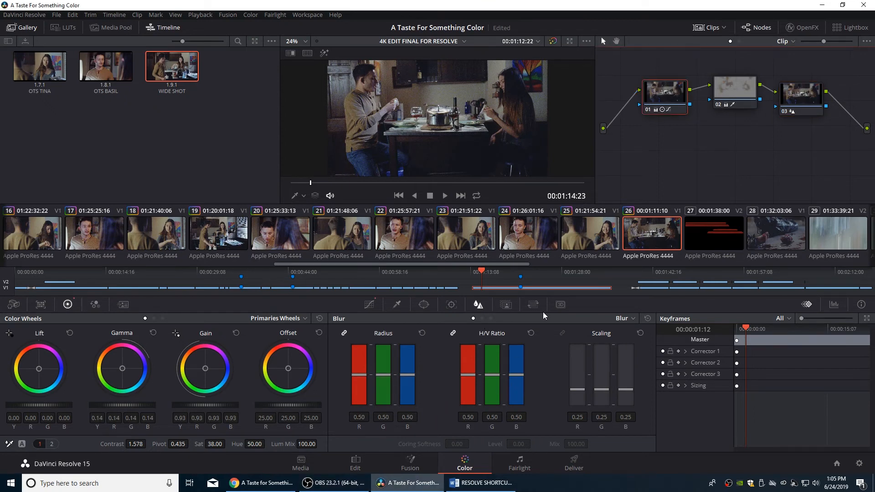
pyautogui.click(533, 304)
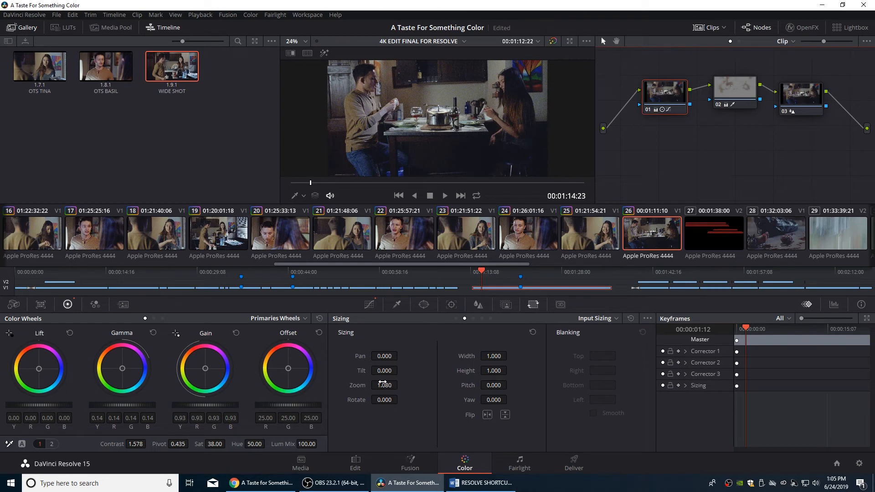
pyautogui.moveTo(382, 397); pyautogui.dragTo(400, 399)
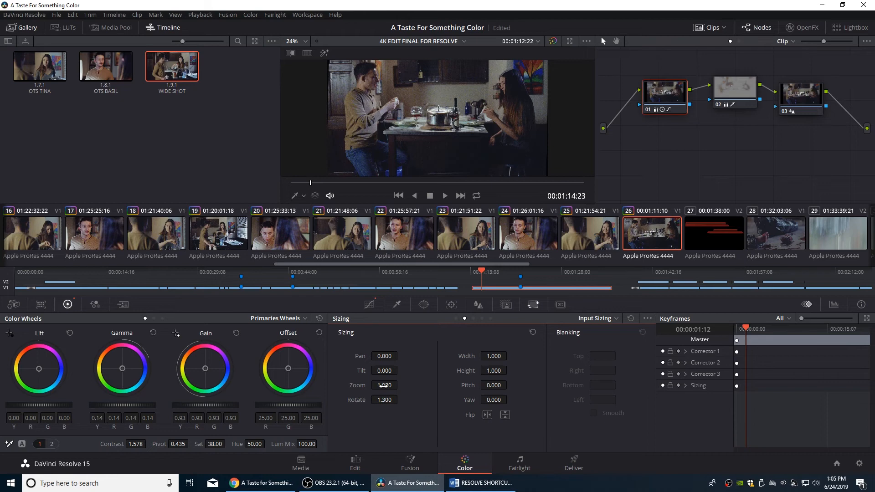
pyautogui.hotkey('alt', 'f')
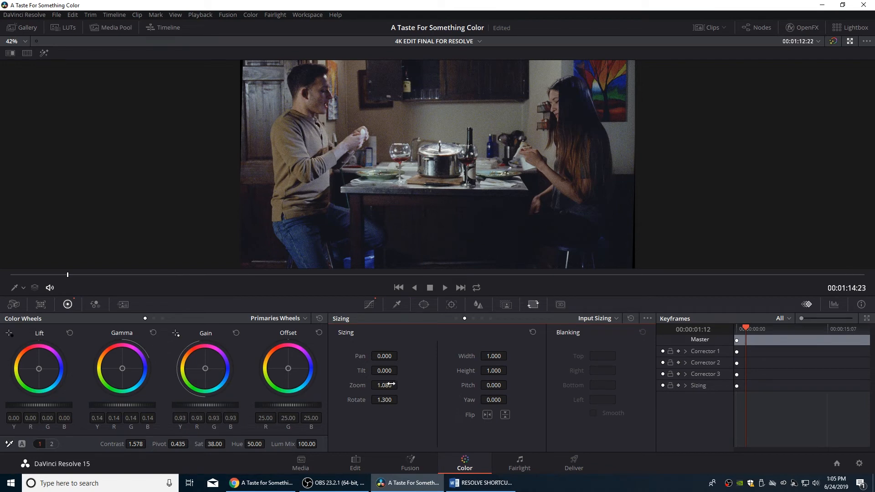
pyautogui.moveTo(384, 386); pyautogui.dragTo(390, 385)
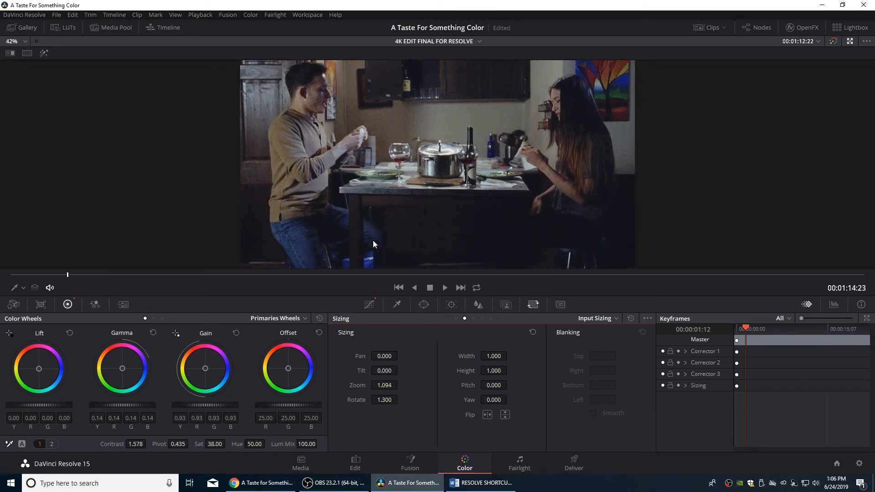
pyautogui.moveTo(386, 370); pyautogui.dragTo(365, 370)
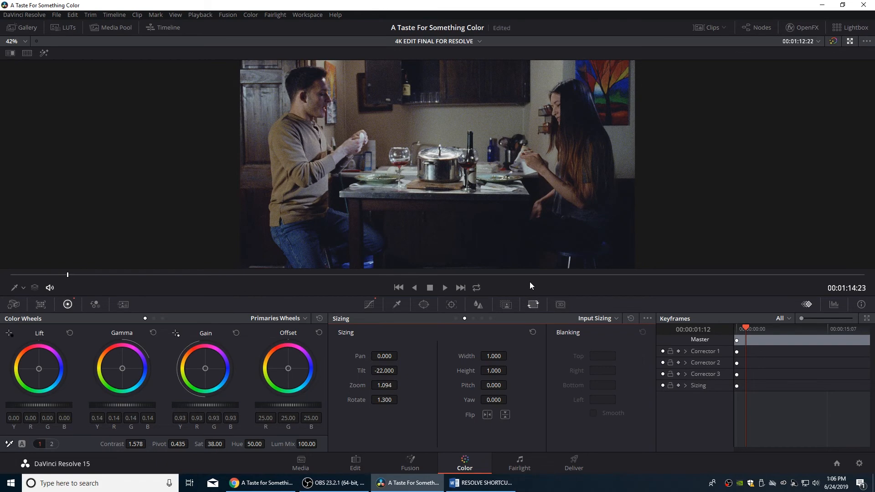
pyautogui.hotkey('alt', 'f')
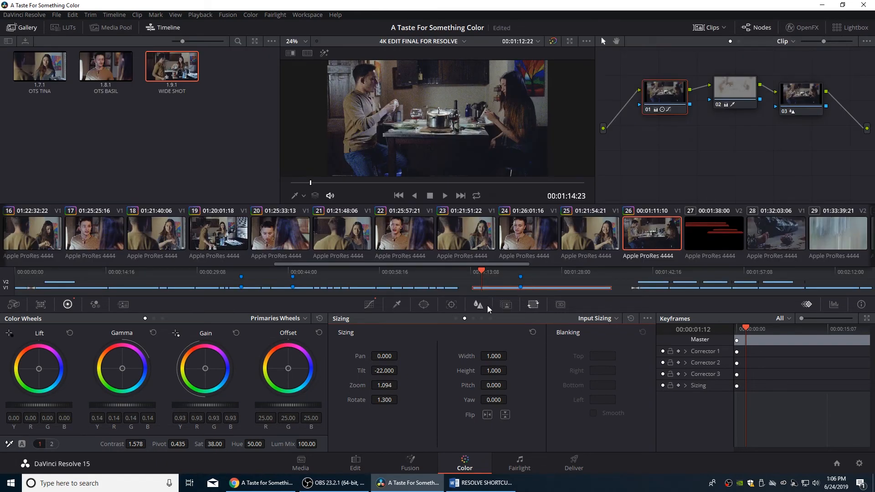
# Step: Scrub clip 26 to the severed body parts on the floor and insert a new serial node between nodes 02 and 03, spacing out the node graph
pyautogui.click(584, 283)
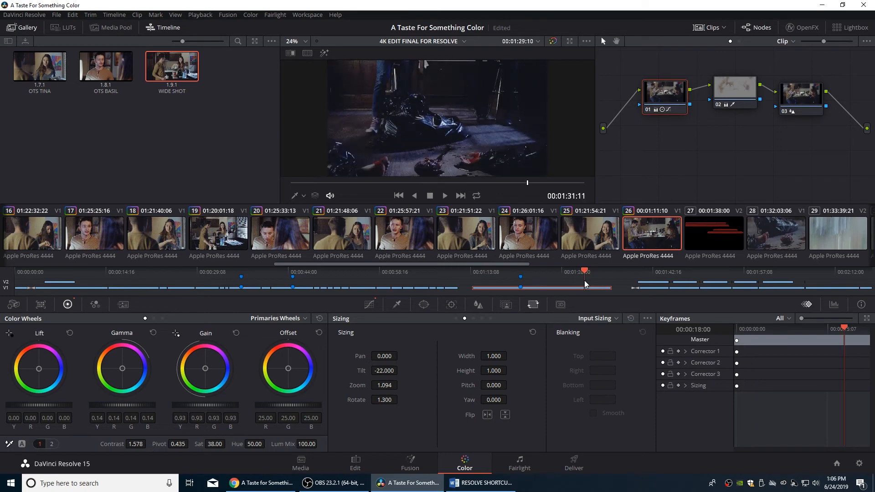
pyautogui.moveTo(585, 283); pyautogui.dragTo(594, 286)
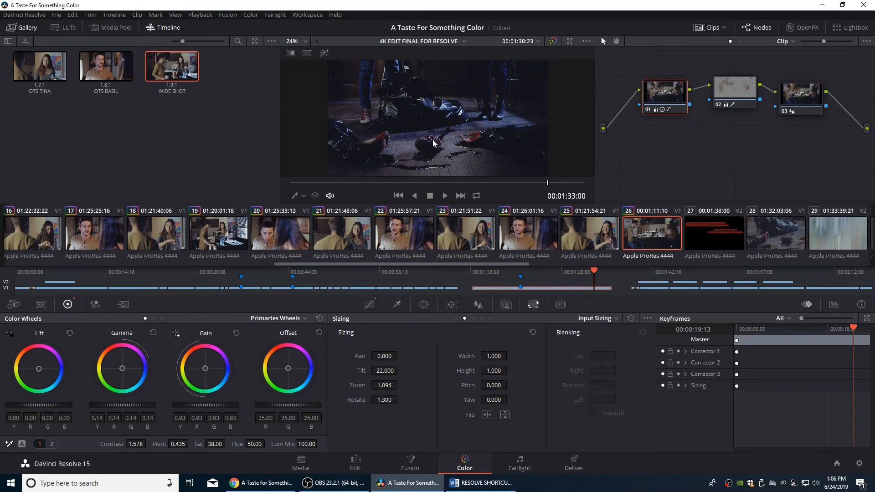
pyautogui.click(785, 101)
pyautogui.moveTo(785, 101); pyautogui.dragTo(793, 95)
pyautogui.click(734, 91)
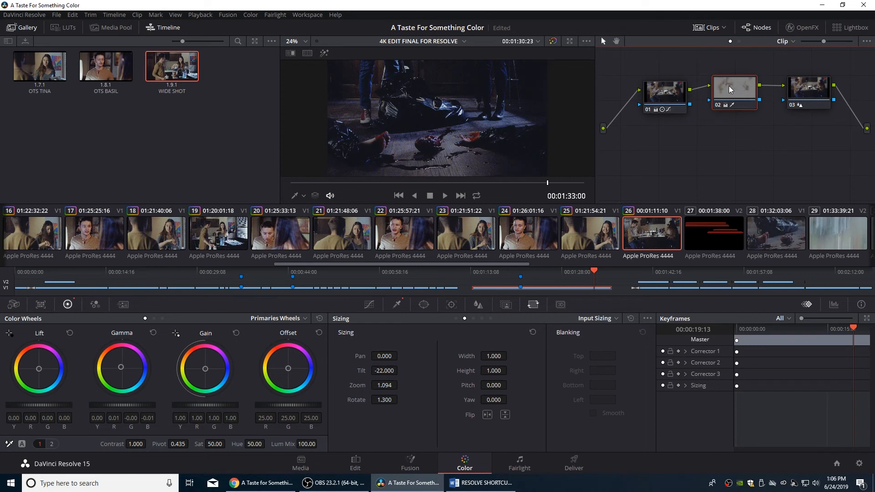
pyautogui.moveTo(732, 90); pyautogui.dragTo(721, 78)
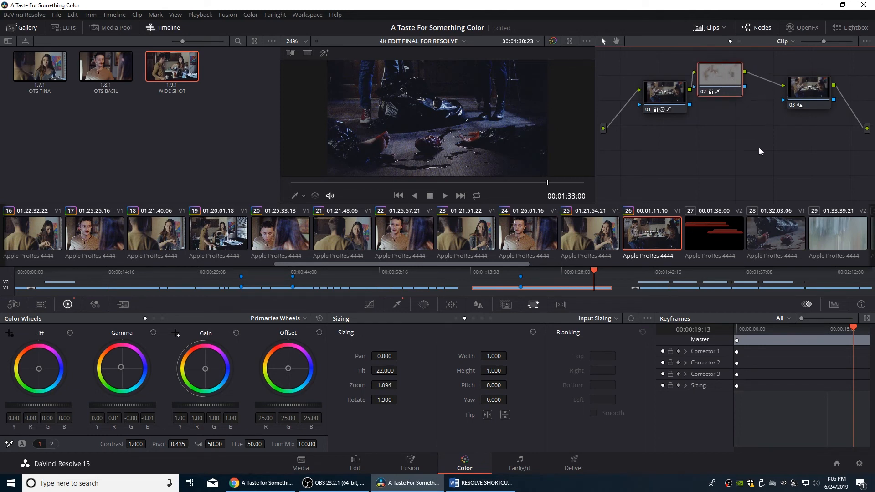
pyautogui.hotkey('alt', 's')
pyautogui.moveTo(779, 139); pyautogui.dragTo(754, 141)
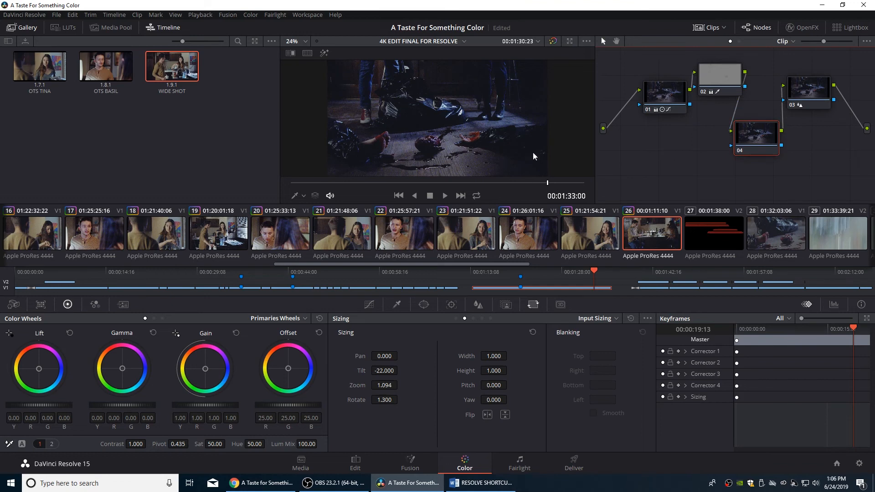
pyautogui.moveTo(730, 141); pyautogui.dragTo(739, 133)
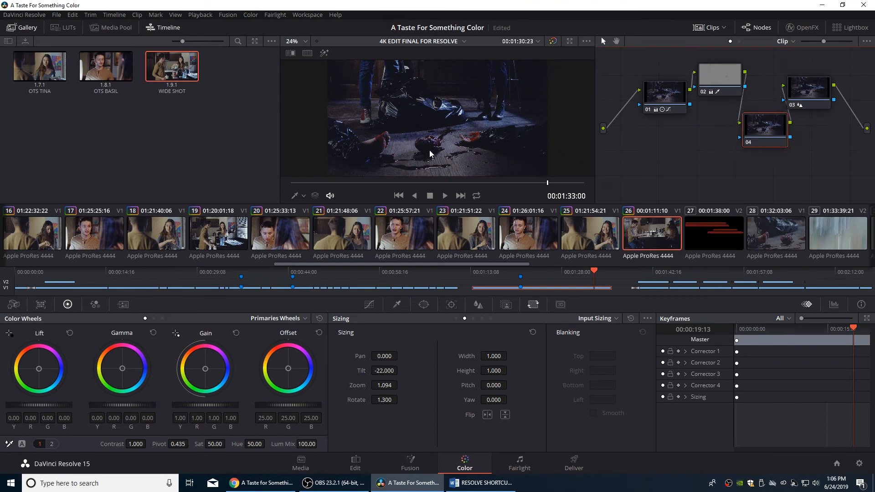
# Step: Sample the bloody foot with the HSL qualifier on node 04 in the enlarged viewer and highlight the selection
pyautogui.click(396, 304)
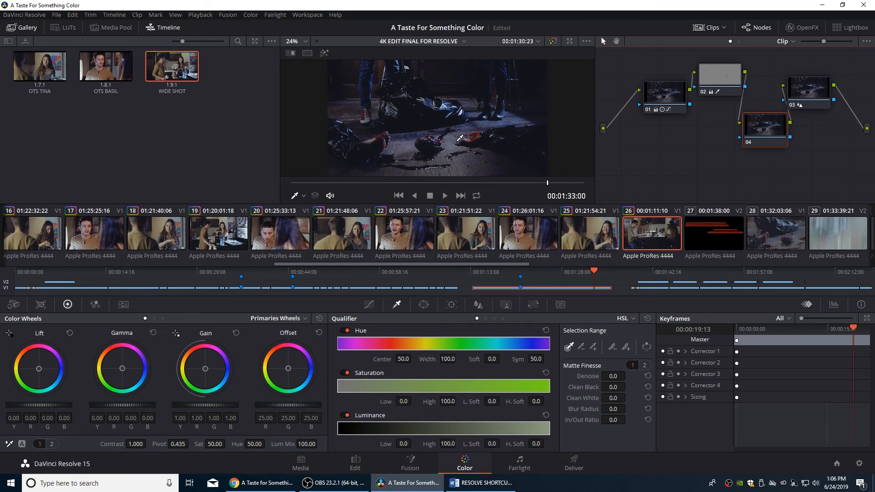
pyautogui.hotkey('alt', 'f')
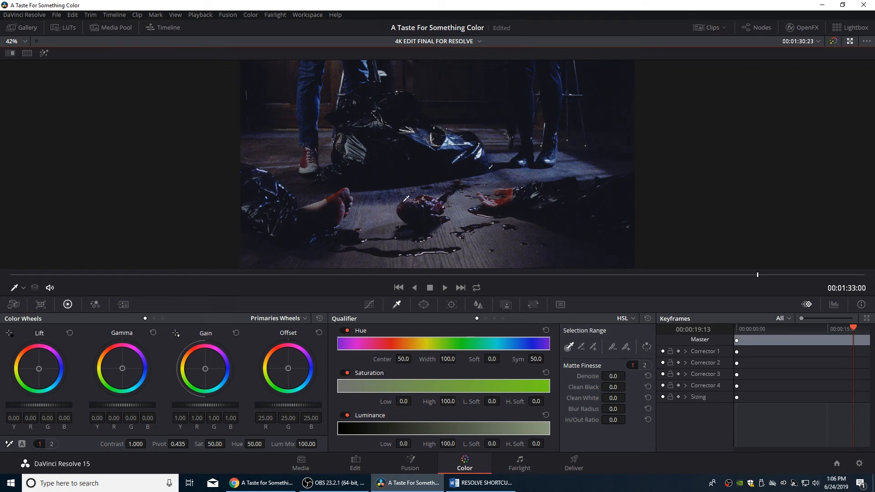
pyautogui.click(333, 194)
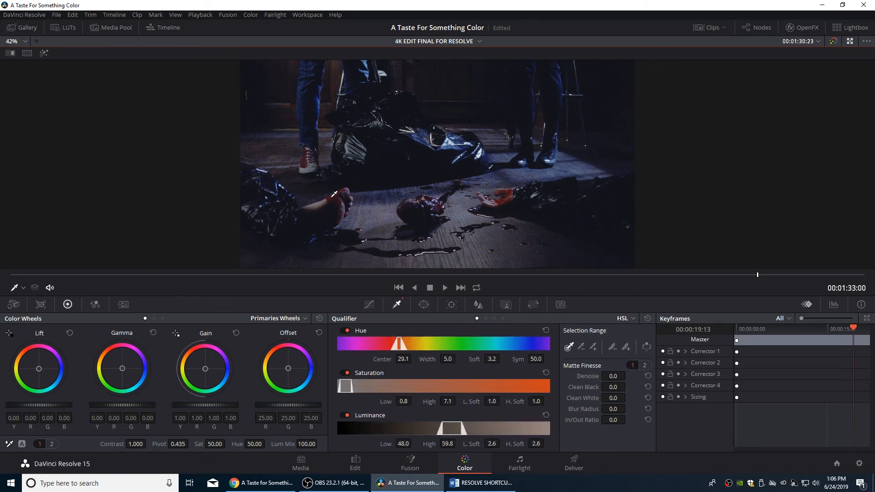
pyautogui.click(43, 53)
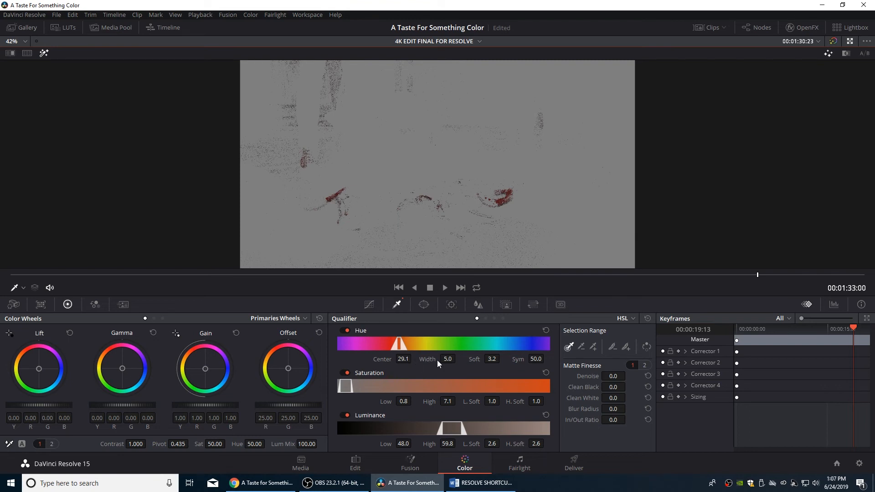
# Step: Widen the key to hue width 25.9 and soft 8.0, saturation high 14.1 with softness 3.0 and 3.1, and luminance 44.9 to 61.0
pyautogui.moveTo(446, 359); pyautogui.dragTo(458, 359)
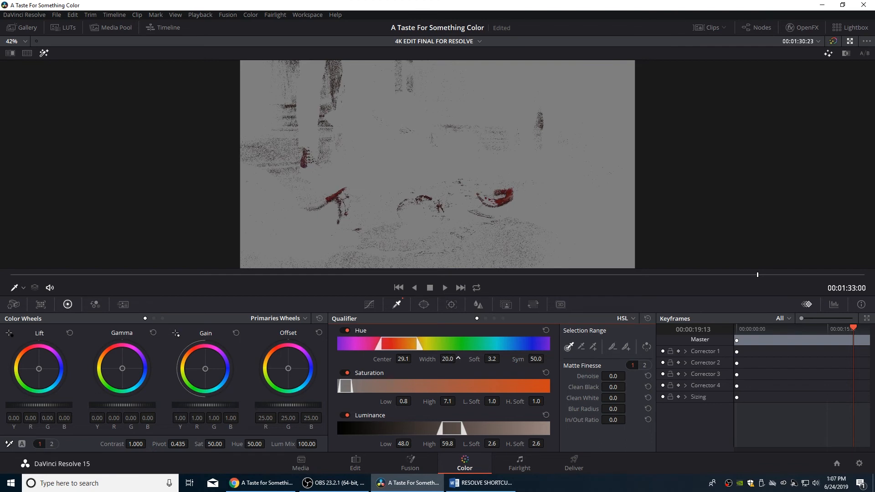
pyautogui.moveTo(444, 358); pyautogui.dragTo(502, 358)
pyautogui.moveTo(446, 401); pyautogui.dragTo(461, 401)
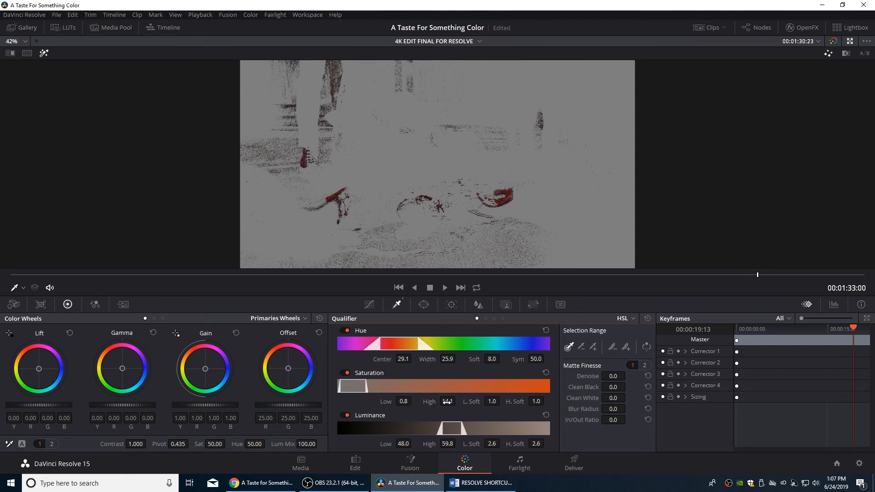
pyautogui.moveTo(491, 403); pyautogui.dragTo(502, 401)
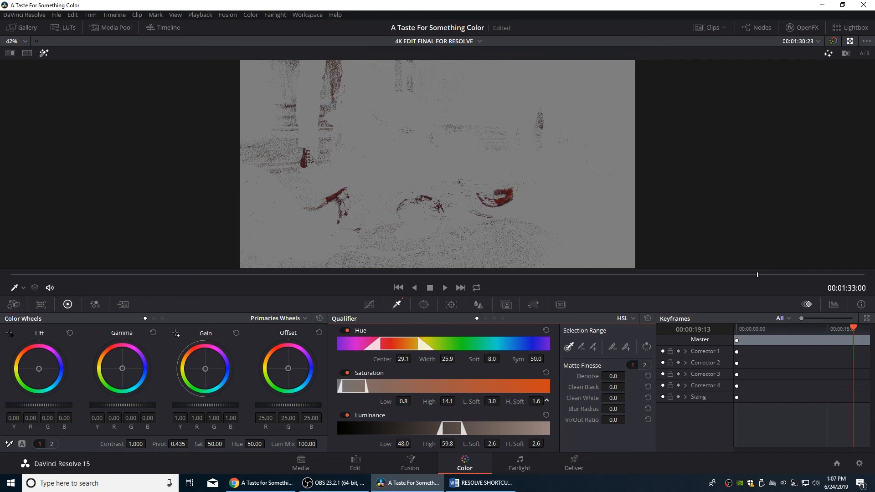
pyautogui.moveTo(444, 443); pyautogui.dragTo(454, 443)
pyautogui.moveTo(411, 444); pyautogui.dragTo(443, 445)
# Step: Set the matte's blur radius to 17.7, undo the clean white change and turn off the highlight view
pyautogui.moveTo(619, 399); pyautogui.dragTo(627, 397)
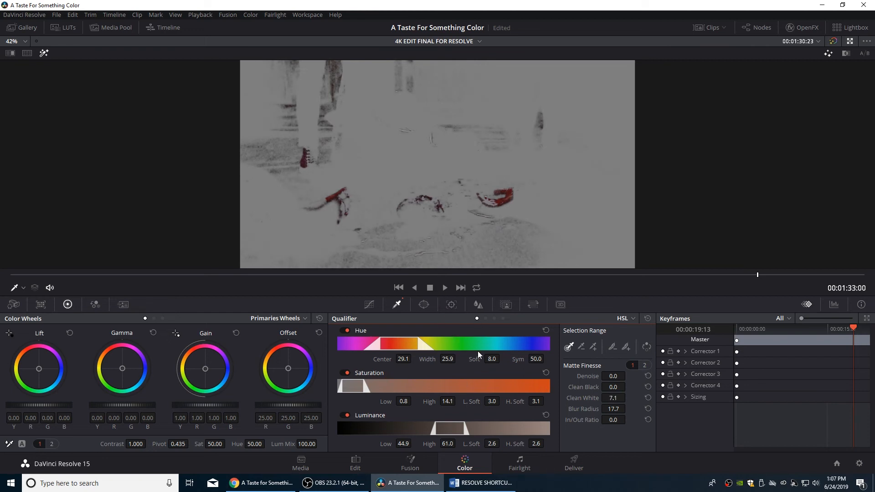
pyautogui.hotkey('ctrl', 'z')
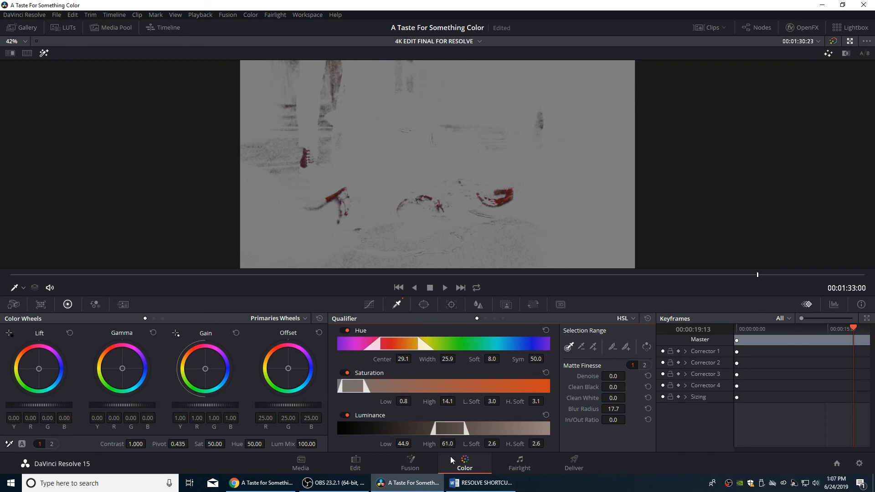
pyautogui.click(45, 54)
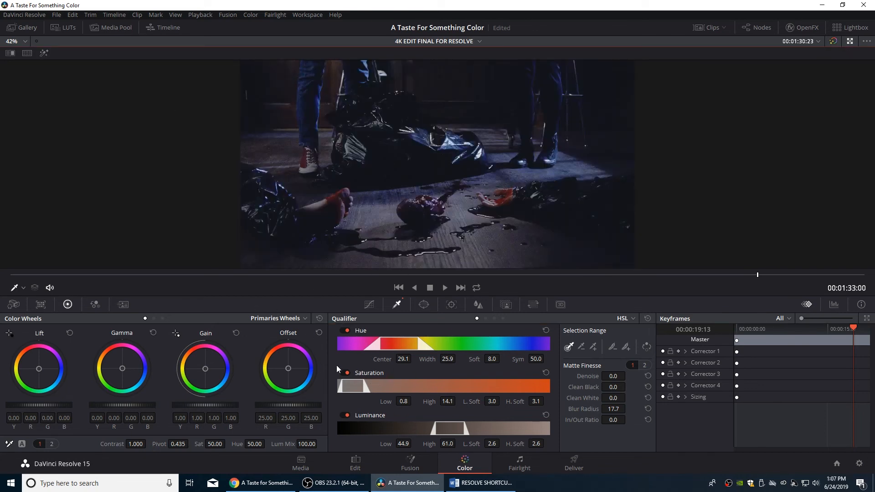
# Step: Set node 04's saturation to 58.80 and warm its gamma to red 0.02 and blue -0.02
pyautogui.moveTo(215, 442); pyautogui.dragTo(228, 443)
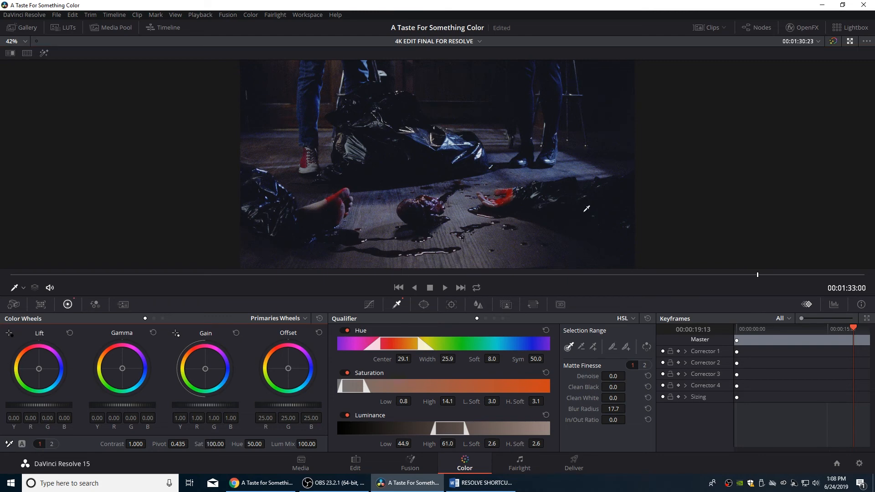
pyautogui.hotkey('ctrl', 'z')
pyautogui.moveTo(123, 369); pyautogui.dragTo(122, 368)
# Step: Add a circle window on node 04 as a flat ellipse around the body parts, size 36.96, aspect 85.60, pan 49.44, tilt 47.43, softness 2.64
pyautogui.click(423, 304)
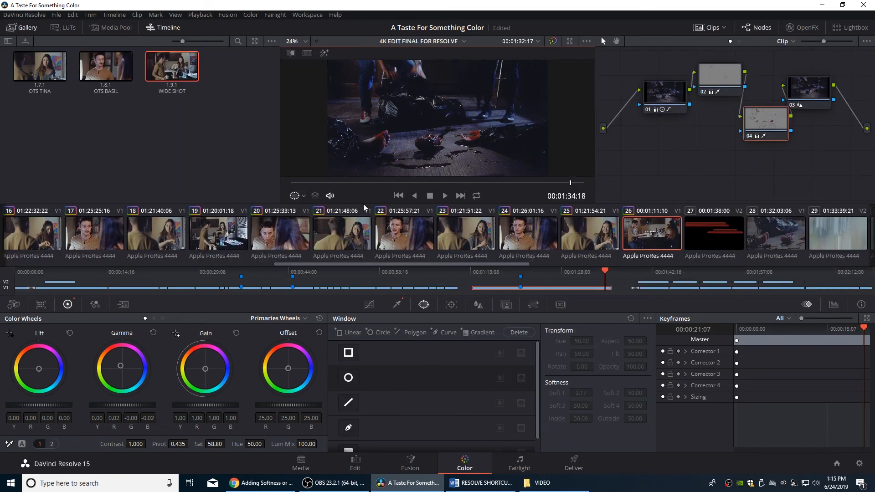
pyautogui.click(348, 378)
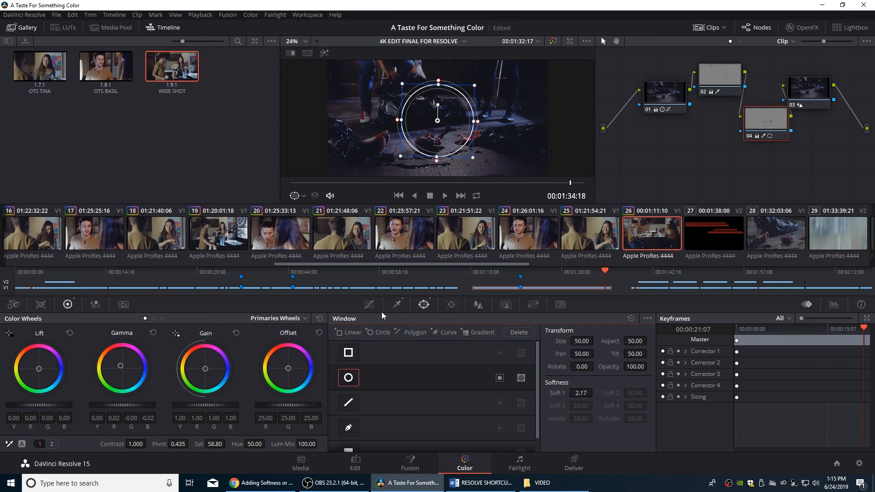
pyautogui.moveTo(421, 114); pyautogui.dragTo(342, 131)
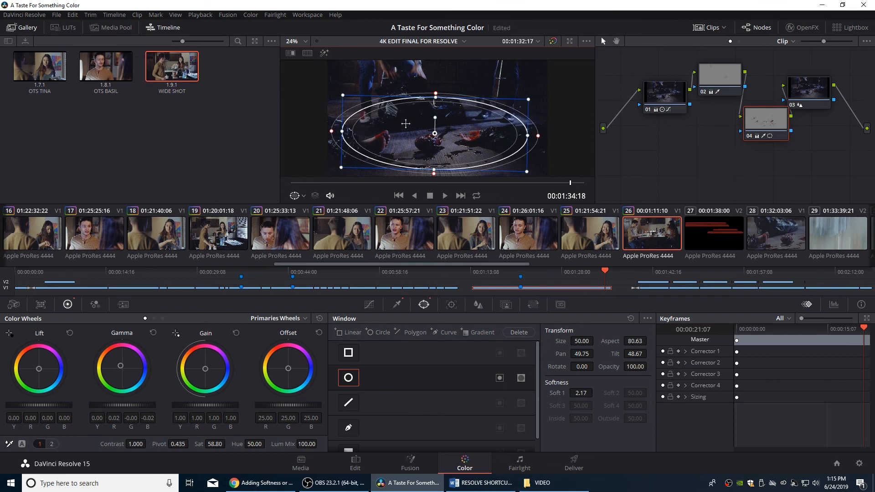
pyautogui.moveTo(432, 103); pyautogui.dragTo(467, 141)
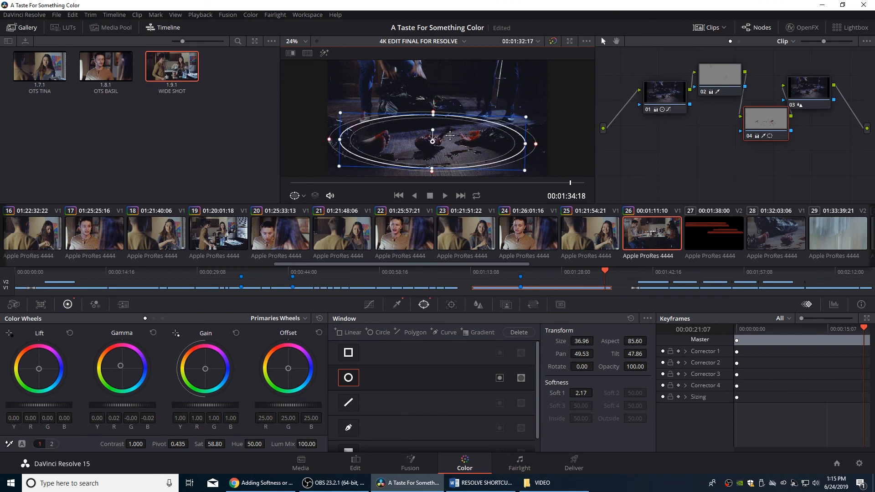
pyautogui.moveTo(434, 113); pyautogui.dragTo(434, 114)
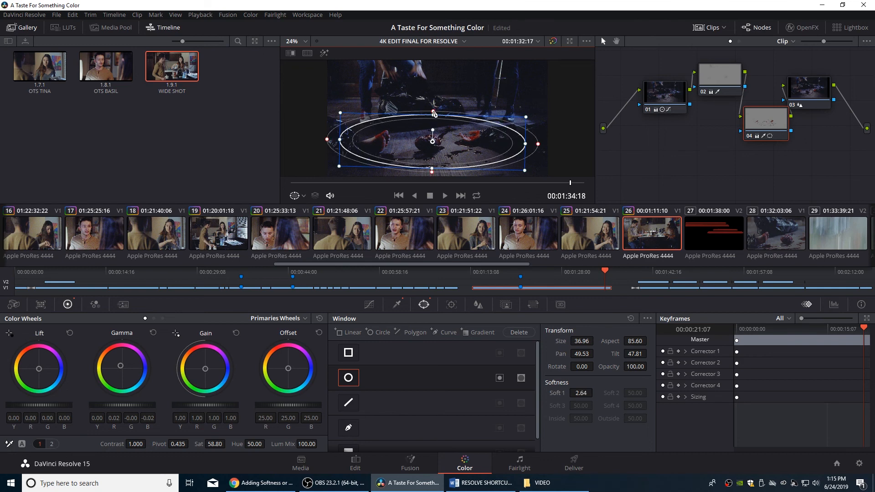
pyautogui.moveTo(446, 150); pyautogui.dragTo(444, 153)
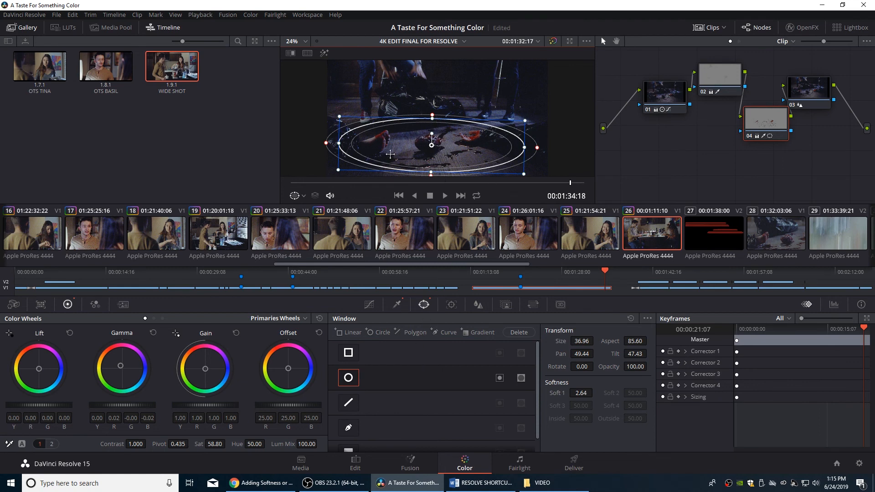
pyautogui.click(758, 132)
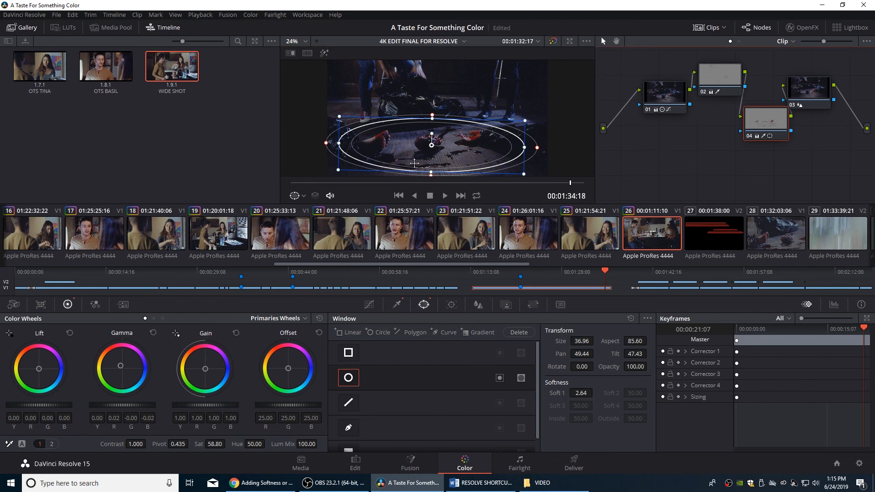
# Step: Track node 04's ellipse window in reverse through clip 26 and scrub the clip to check how it follows the body parts
pyautogui.click(450, 306)
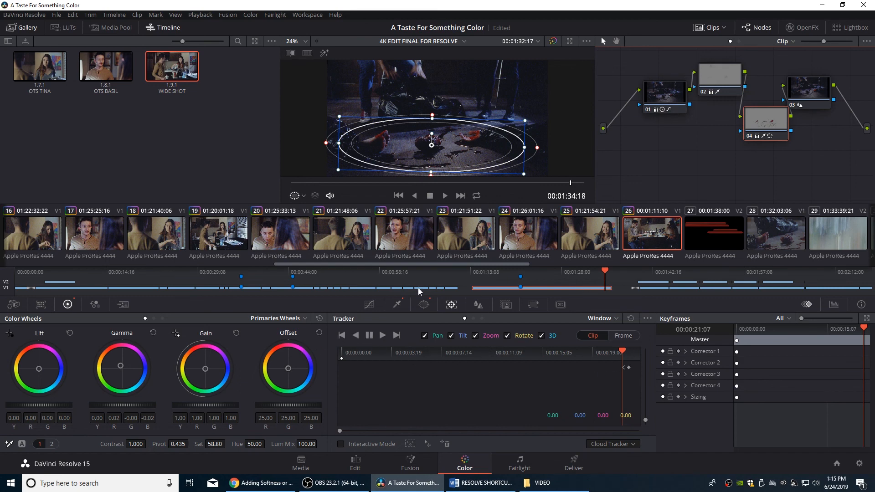
pyautogui.click(355, 337)
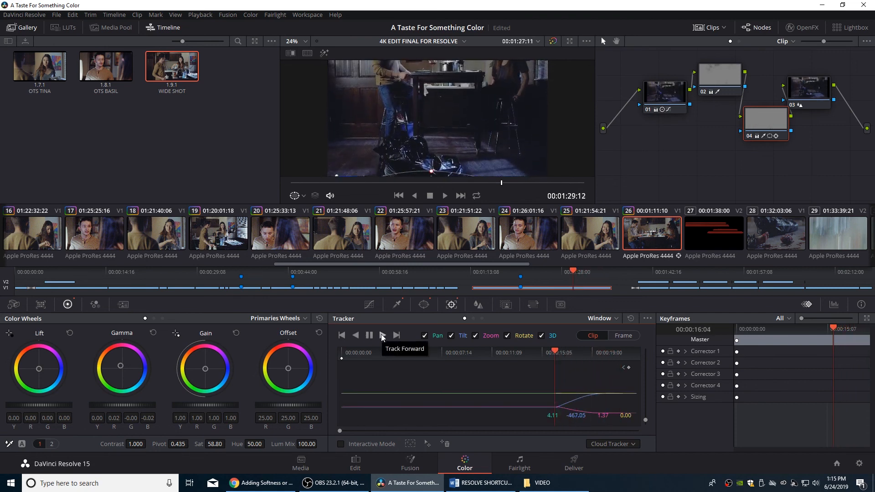
pyautogui.moveTo(549, 351); pyautogui.dragTo(569, 364)
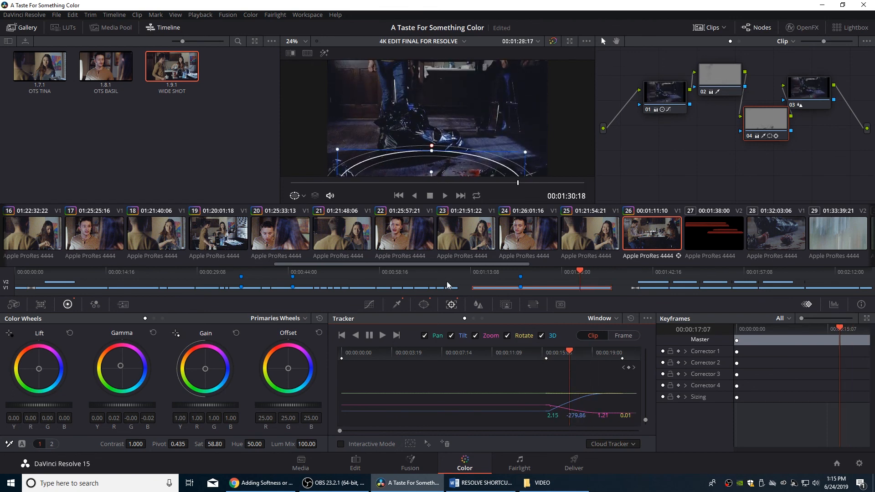
pyautogui.moveTo(571, 355); pyautogui.dragTo(516, 357)
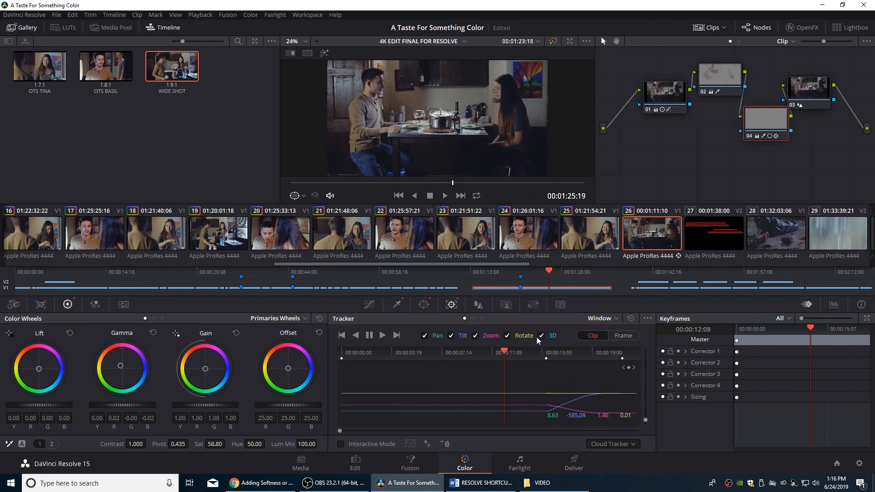
pyautogui.click(616, 360)
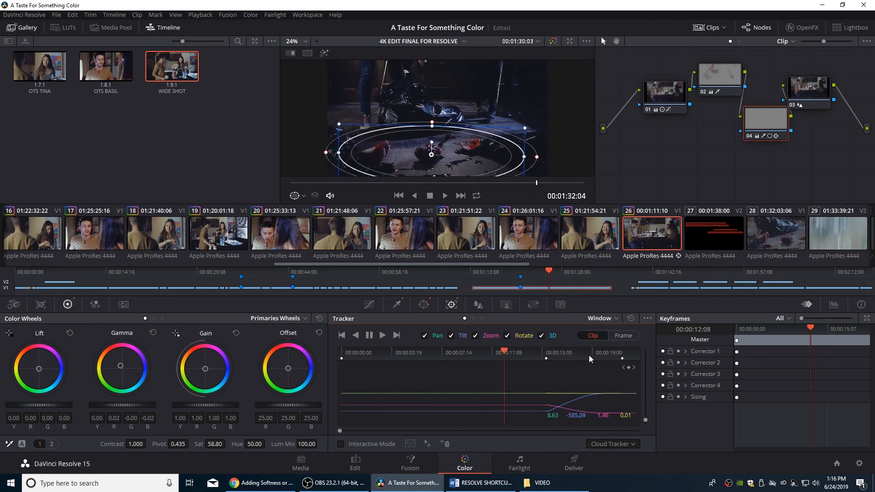
pyautogui.moveTo(617, 361); pyautogui.dragTo(620, 360)
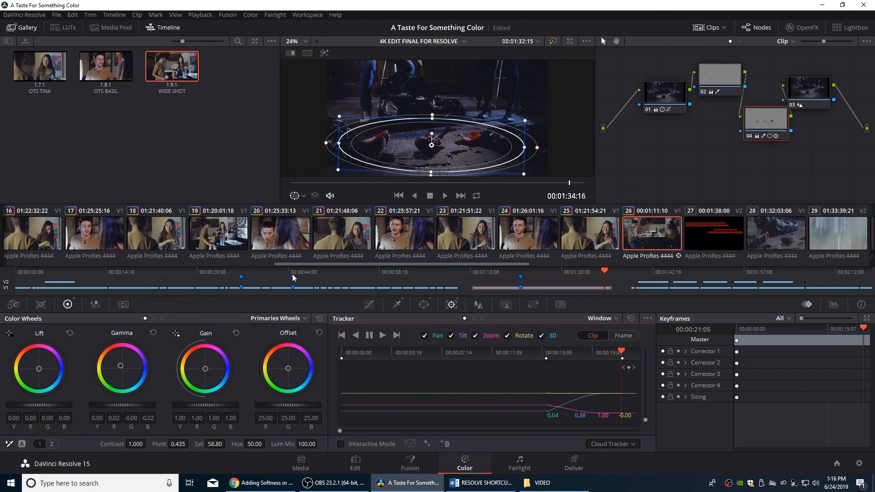
# Step: Play the graded sequence from clip 07 to clip 11 to review the look across the kitchen shots
pyautogui.click(199, 272)
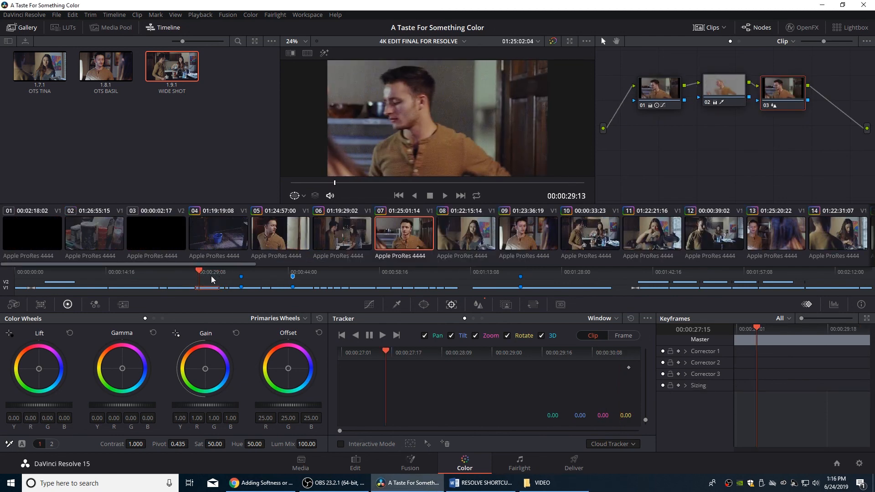
pyautogui.press('space')
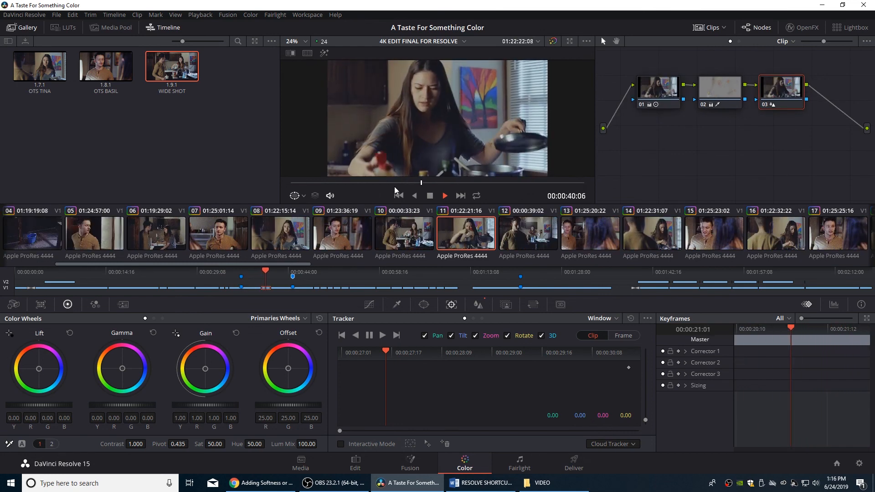
pyautogui.press('space')
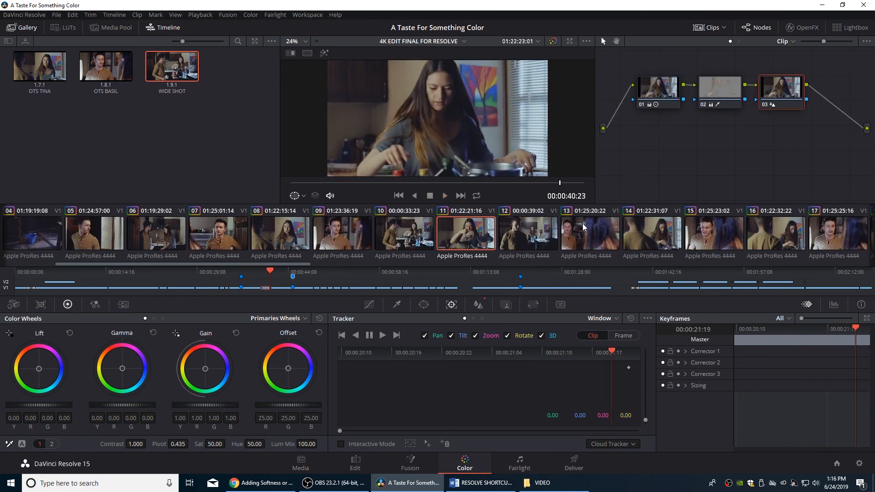
pyautogui.moveTo(106, 265); pyautogui.dragTo(36, 265)
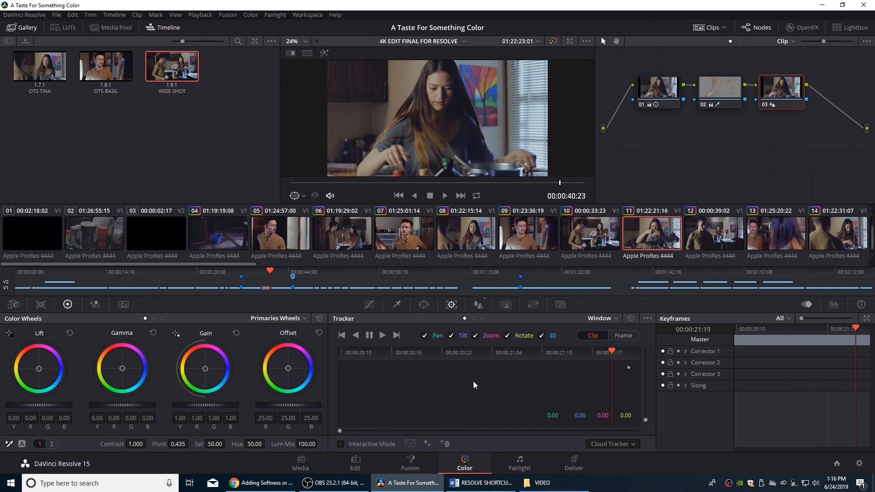